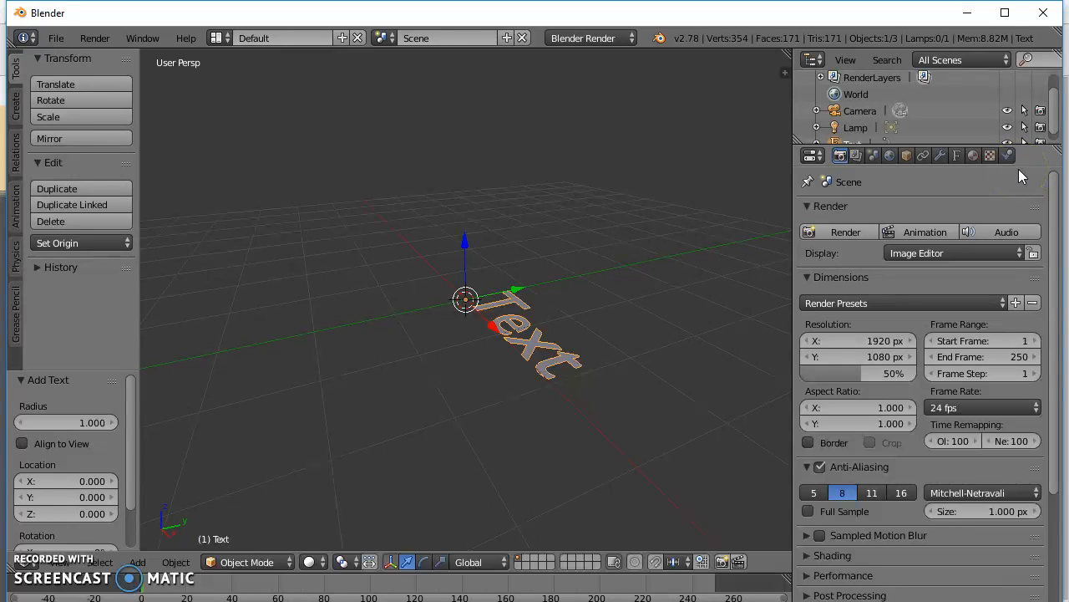
Give the text object an extrusion of 0.111 in its font geometry settings.
left_click(958, 155)
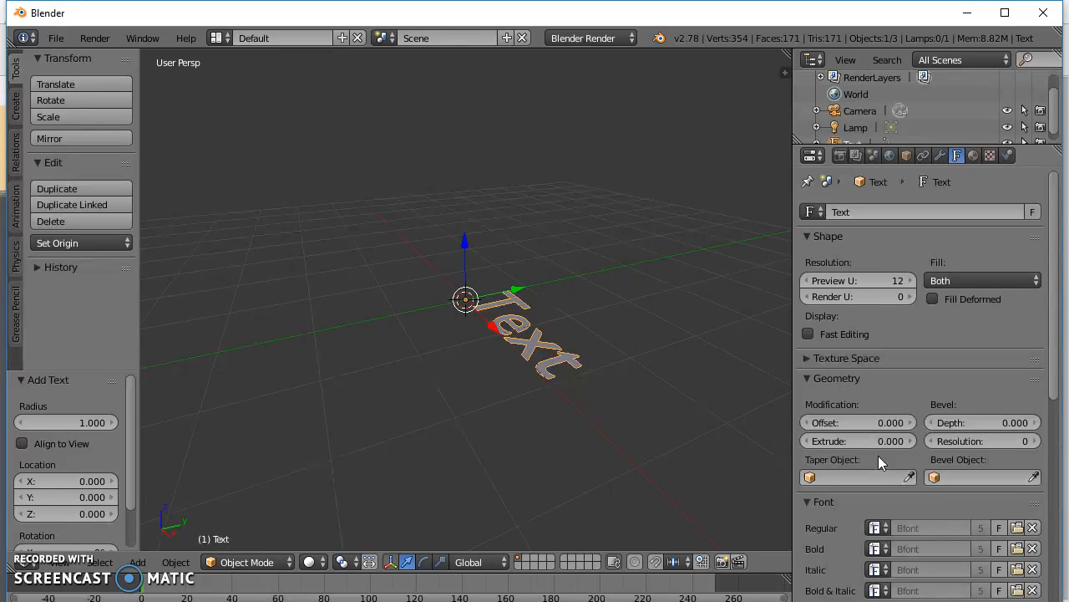
left_click_drag(913, 446, 945, 466)
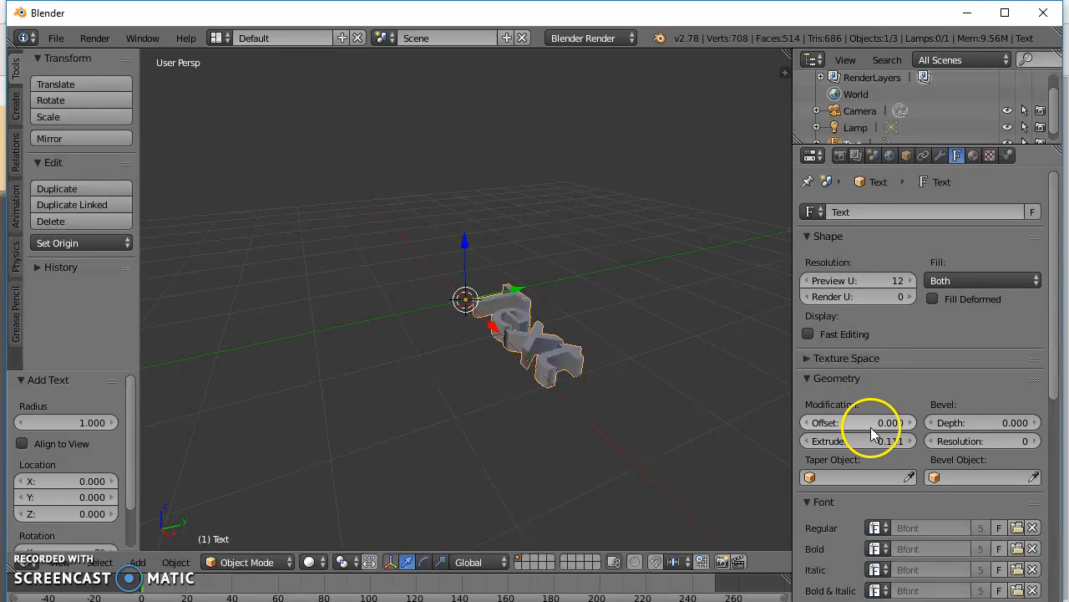
Try out the geometry offset on the extruded text and reset it to 0.
mouse_move(840, 429)
left_mouse_down()
mouse_move(938, 424)
mouse_move(854, 432)
mouse_move(905, 446)
mouse_move(846, 449)
mouse_move(850, 418)
left_mouse_up()
left_click(847, 419)
type("0")
key("Return")
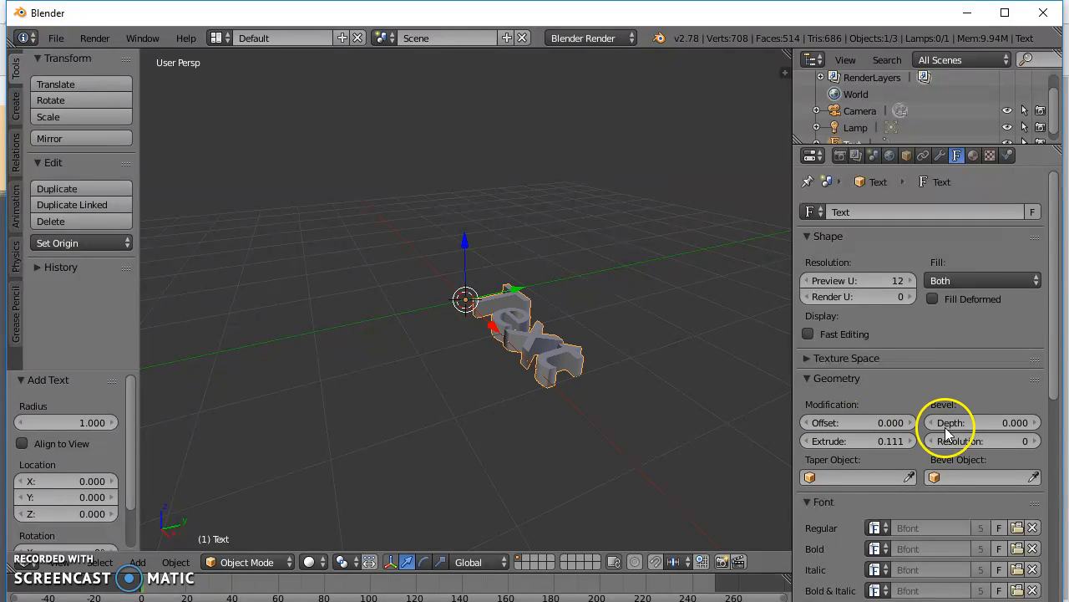
Try out large bevel depths on the extruded text and reset the bevel depth to 0.
left_click_drag(950, 426, 986, 565)
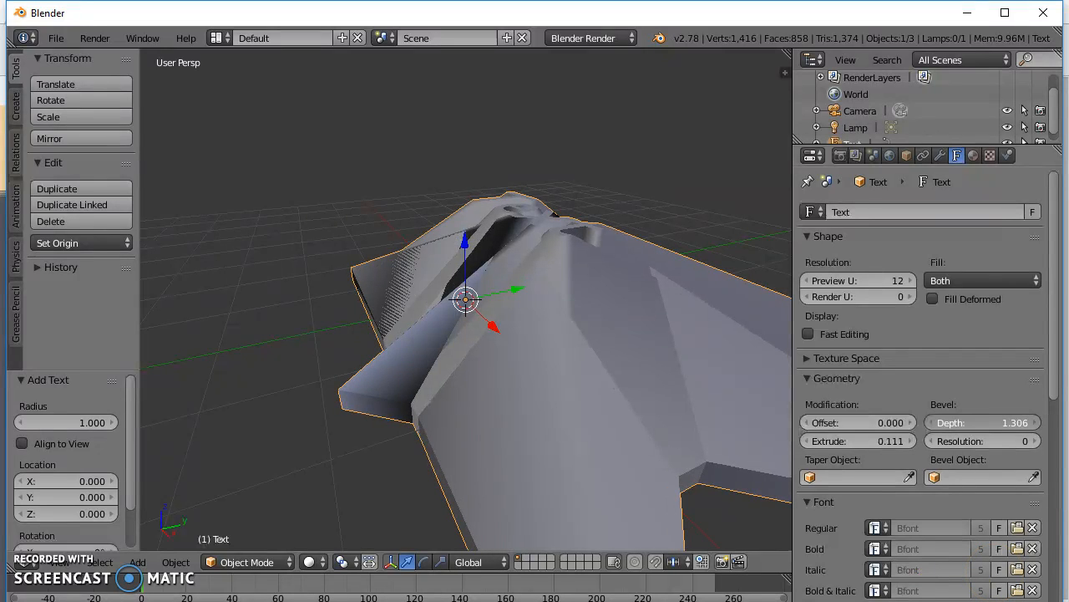
left_click_drag(986, 566, 1063, 458)
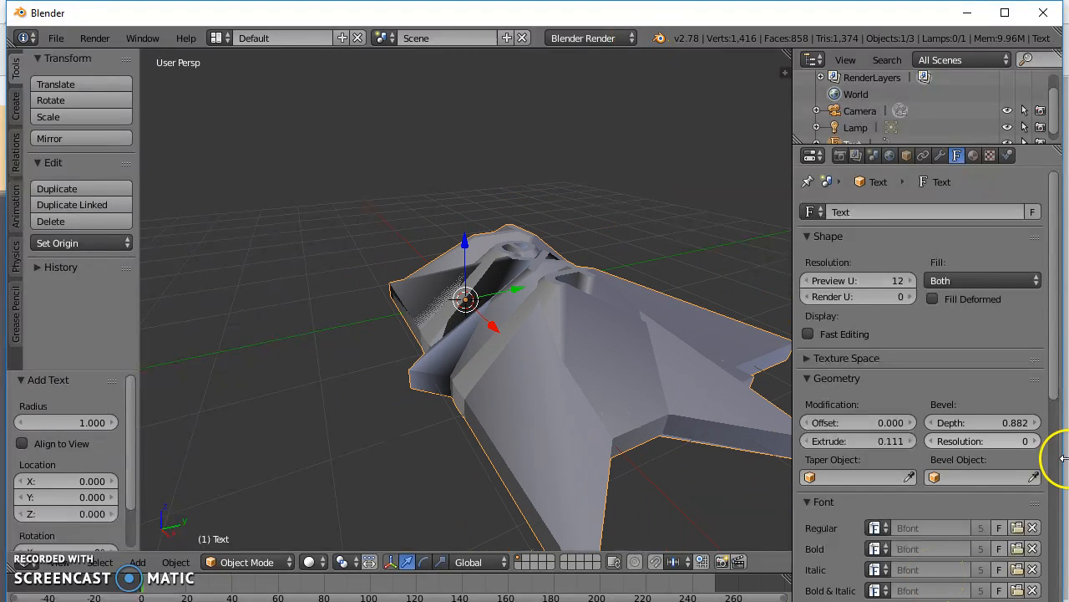
left_click(951, 422)
type("0")
key("Return")
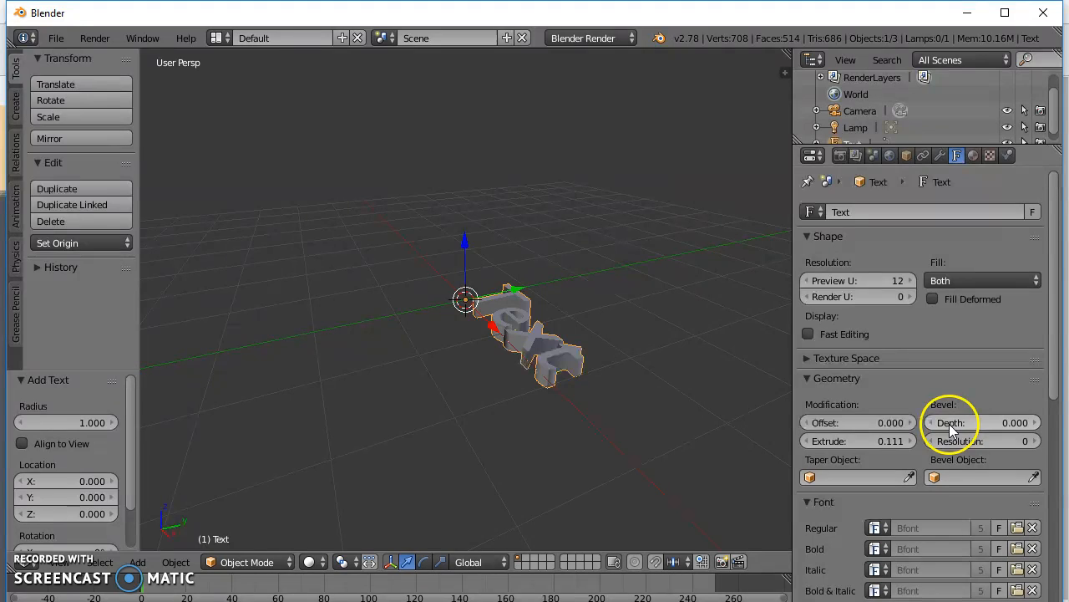
left_click_drag(978, 442, 905, 445)
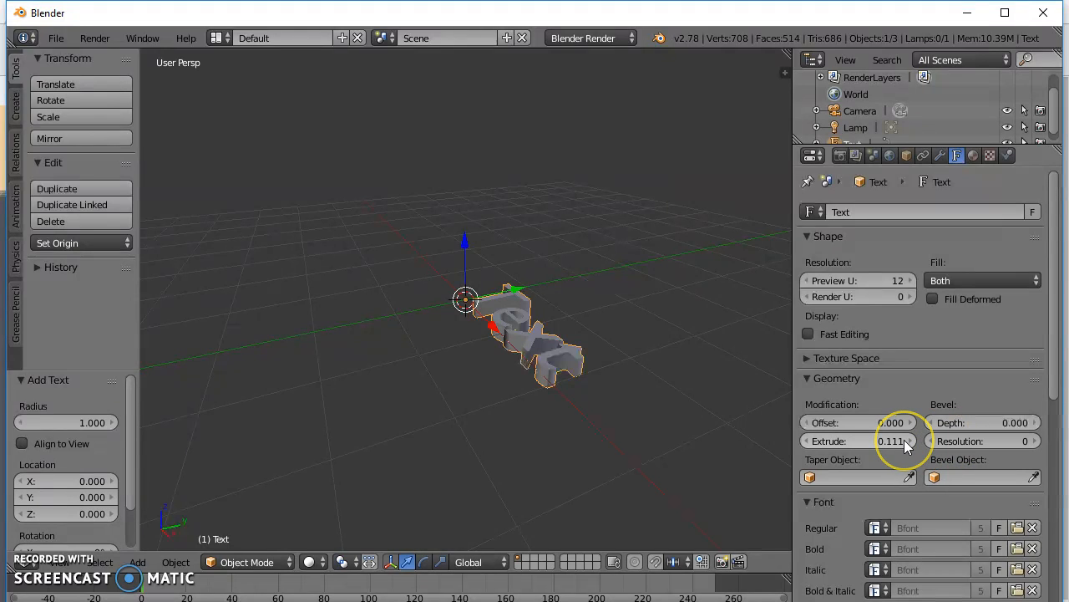
Scale up the text object and move it about -0.321 along the X axis.
key("s")
left_click(583, 361)
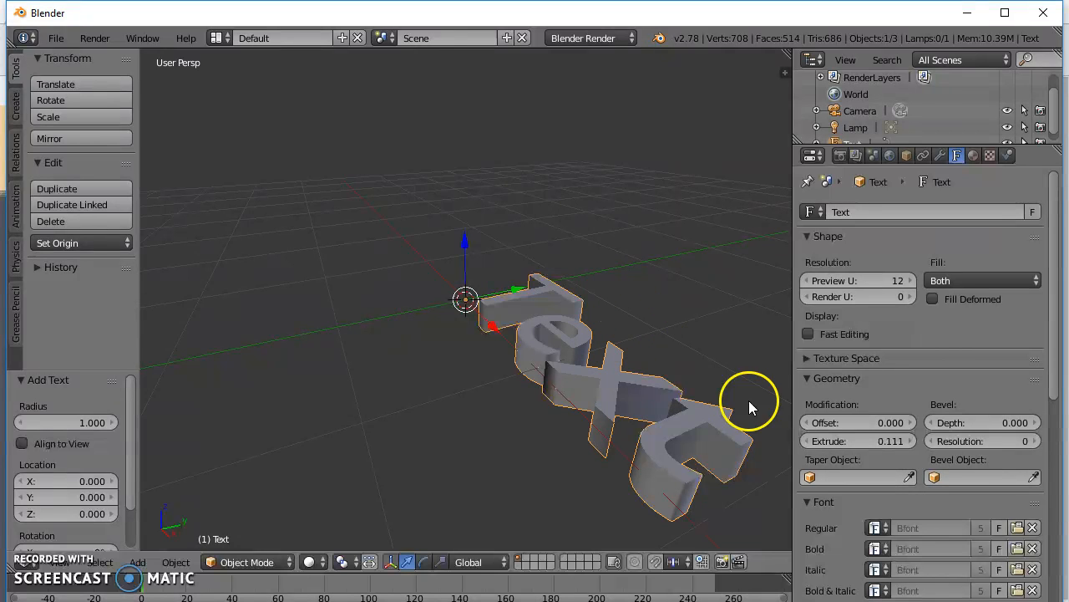
scroll(867, 392, "down", 6)
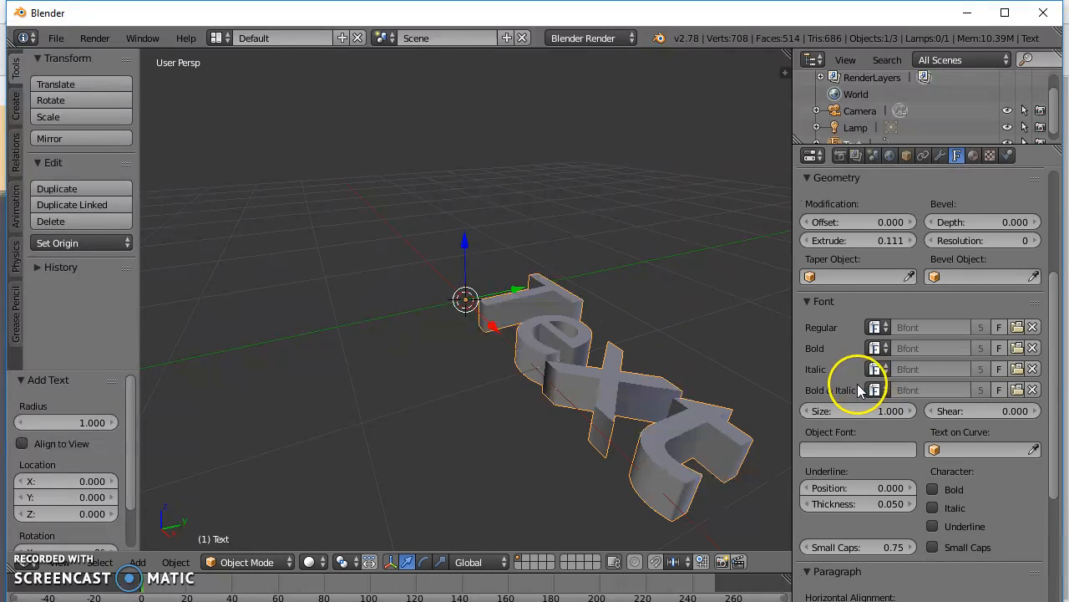
scroll(839, 372, "down", 5)
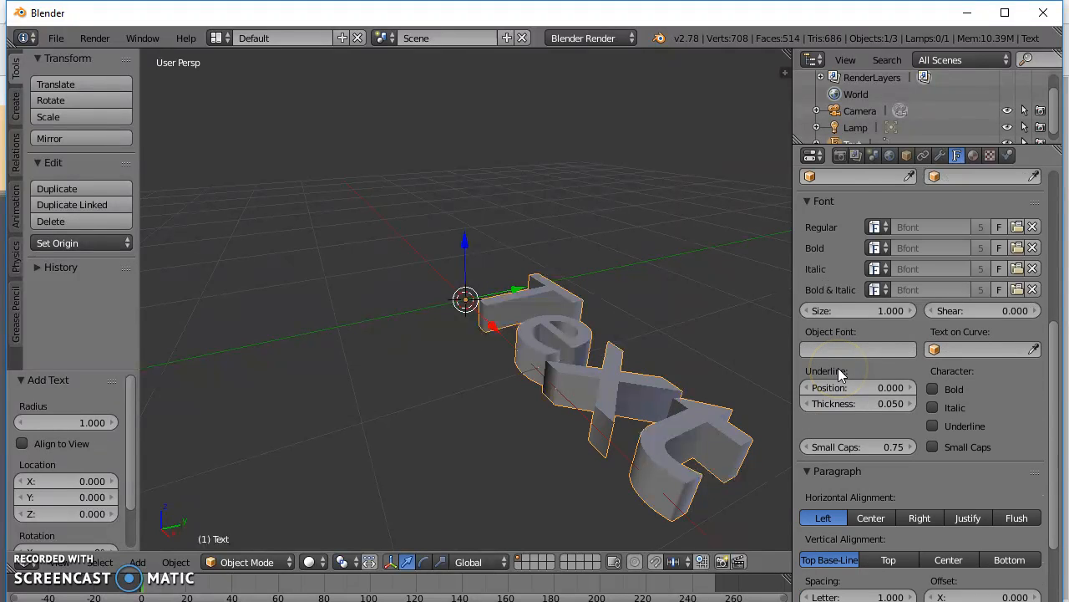
mouse_move(489, 329)
left_mouse_down()
mouse_move(435, 272)
mouse_move(466, 322)
mouse_move(501, 334)
left_mouse_up()
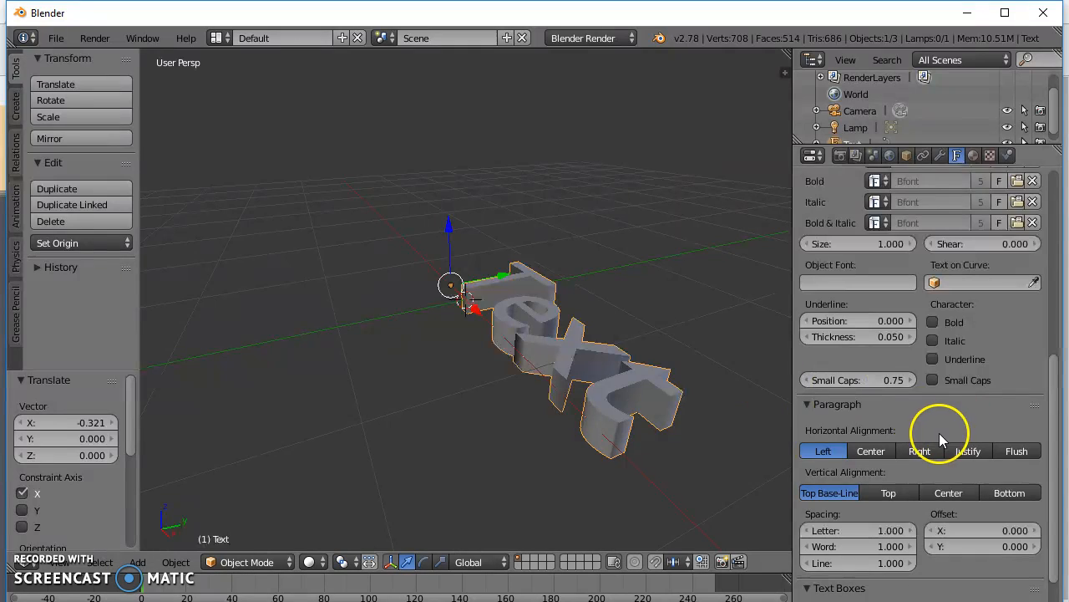
Start loading a new regular font from a file and open the C:\Windows\Fonts folder.
scroll(939, 433, "down", 3)
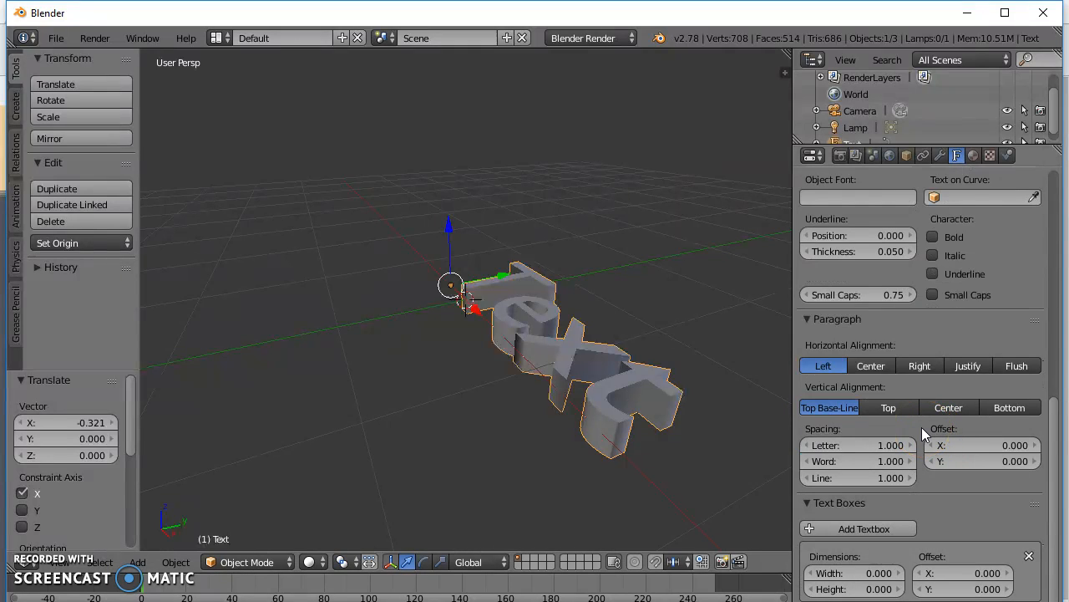
scroll(922, 427, "up", 6)
scroll(918, 426, "up", 2)
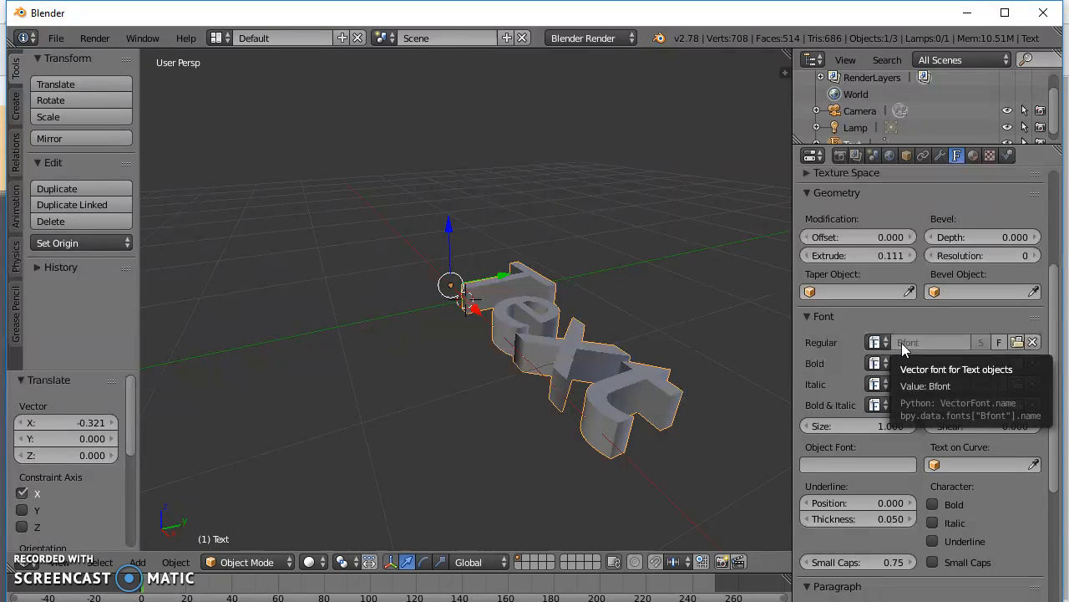
left_click(1018, 342)
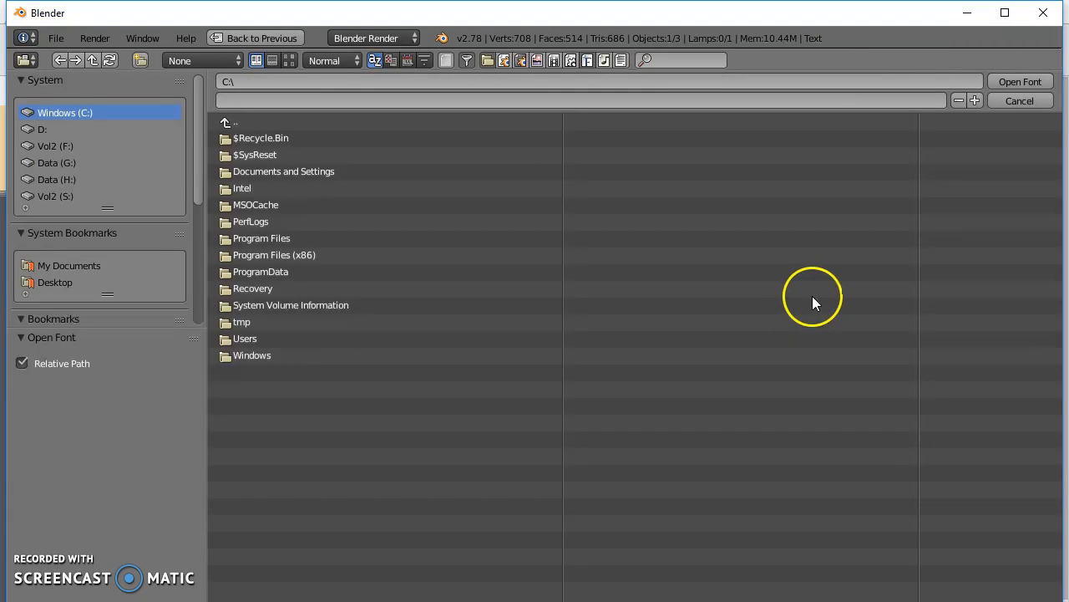
left_click(251, 357)
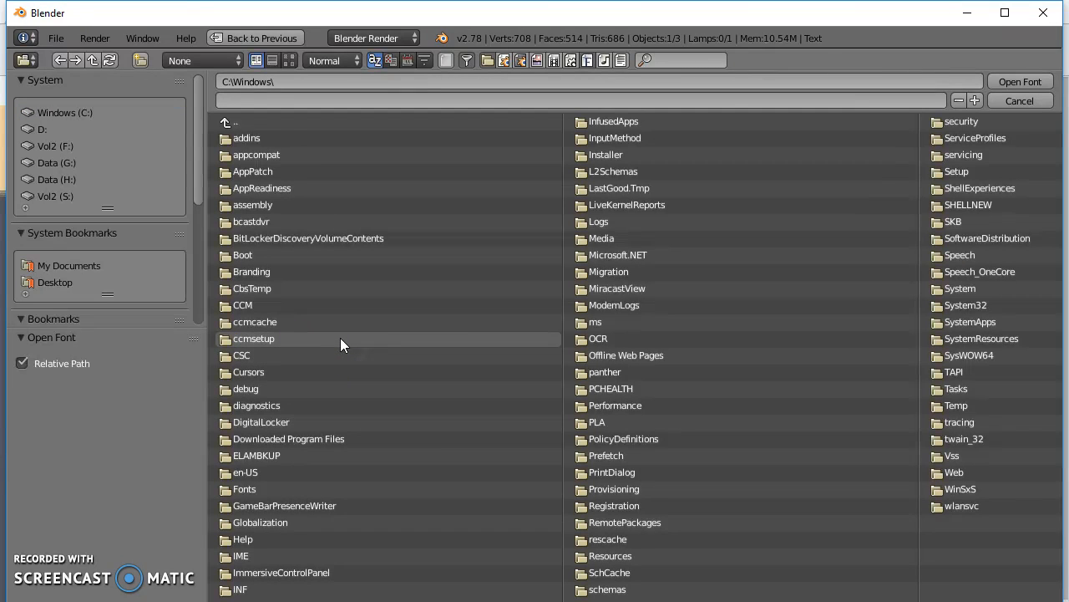
left_click(235, 489)
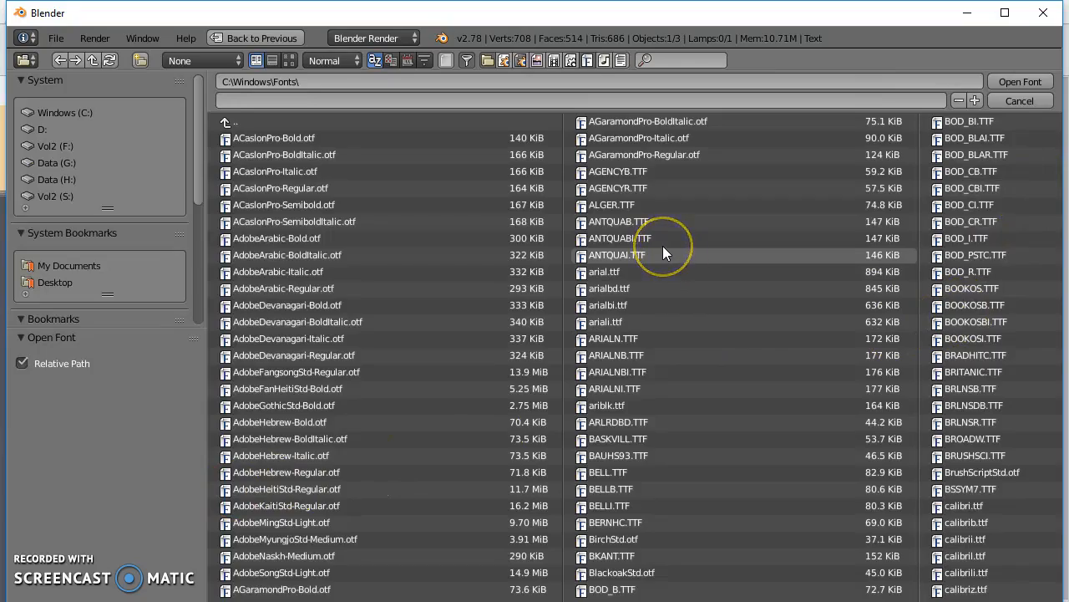
Show the font files as thumbnail previews and load BAUHS93.TTF as the text's regular font.
scroll(662, 251, "down", 5)
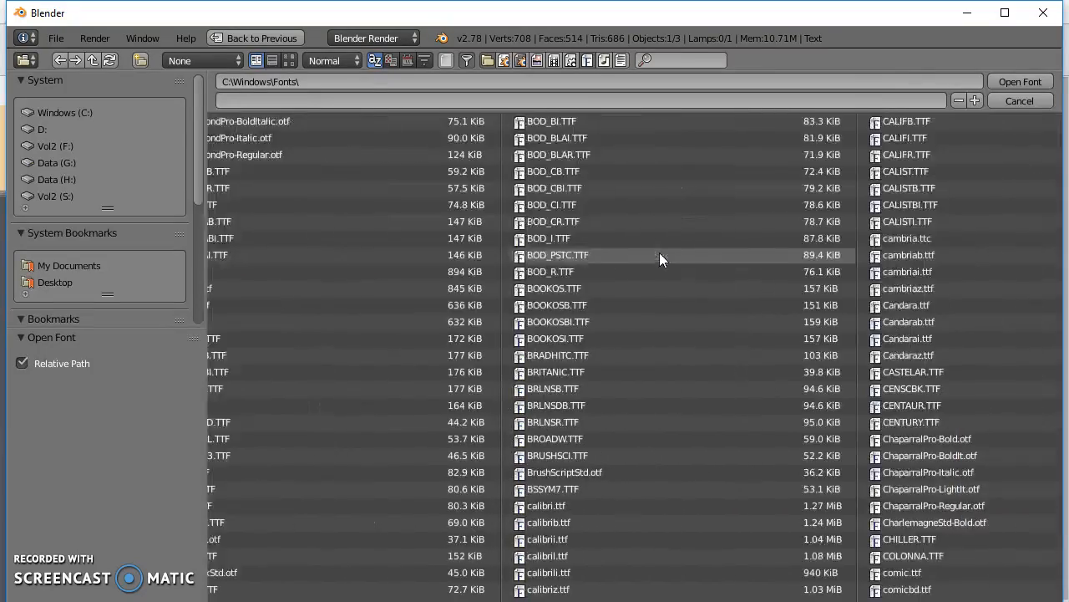
scroll(655, 259, "down", 8)
scroll(649, 267, "down", 5)
scroll(650, 261, "up", 2)
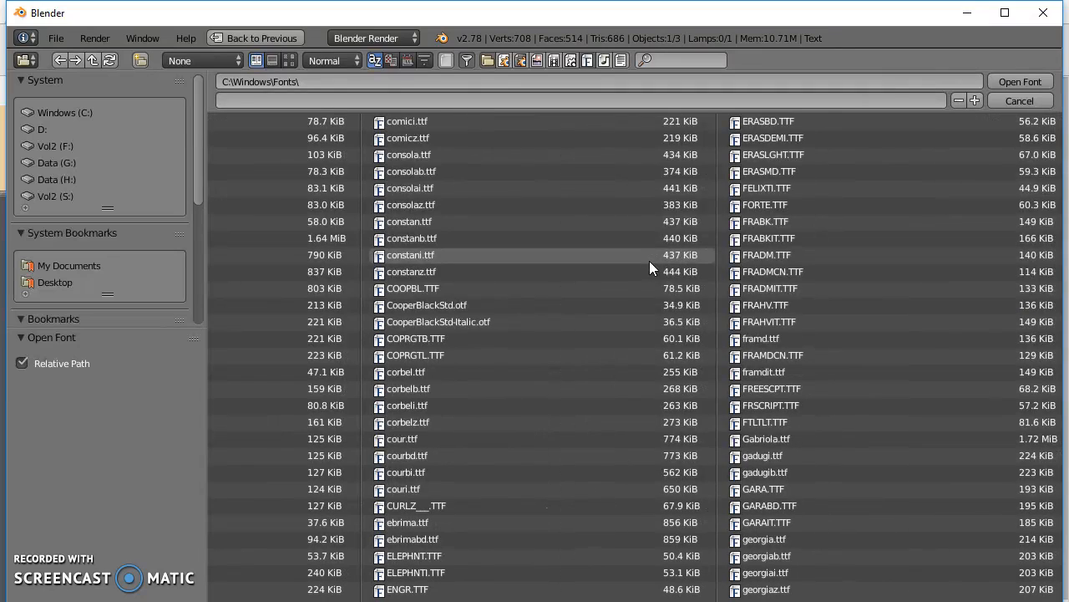
left_click(289, 64)
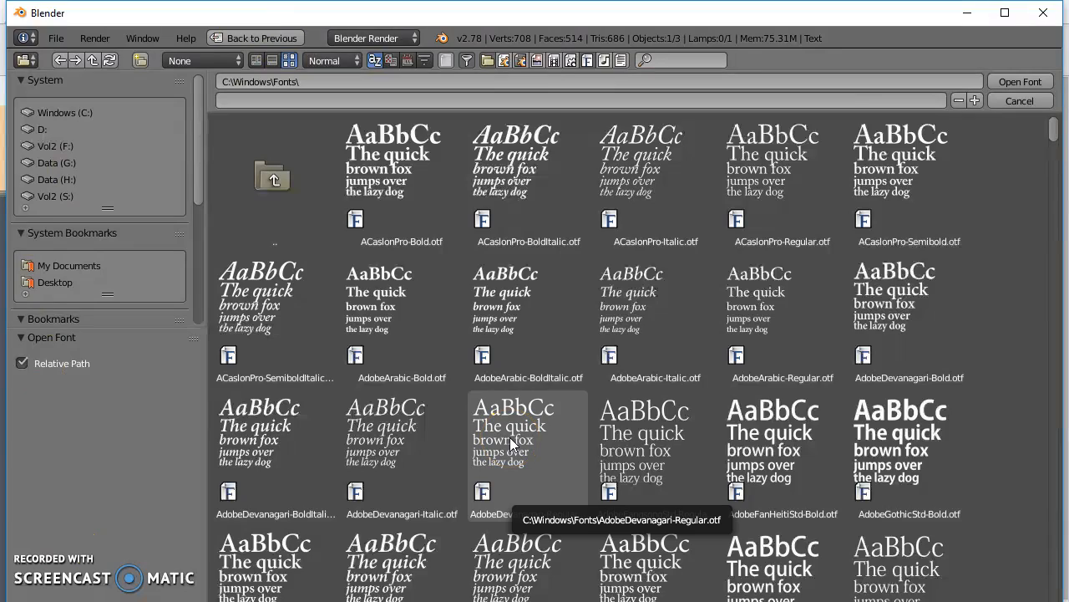
scroll(564, 303, "down", 4)
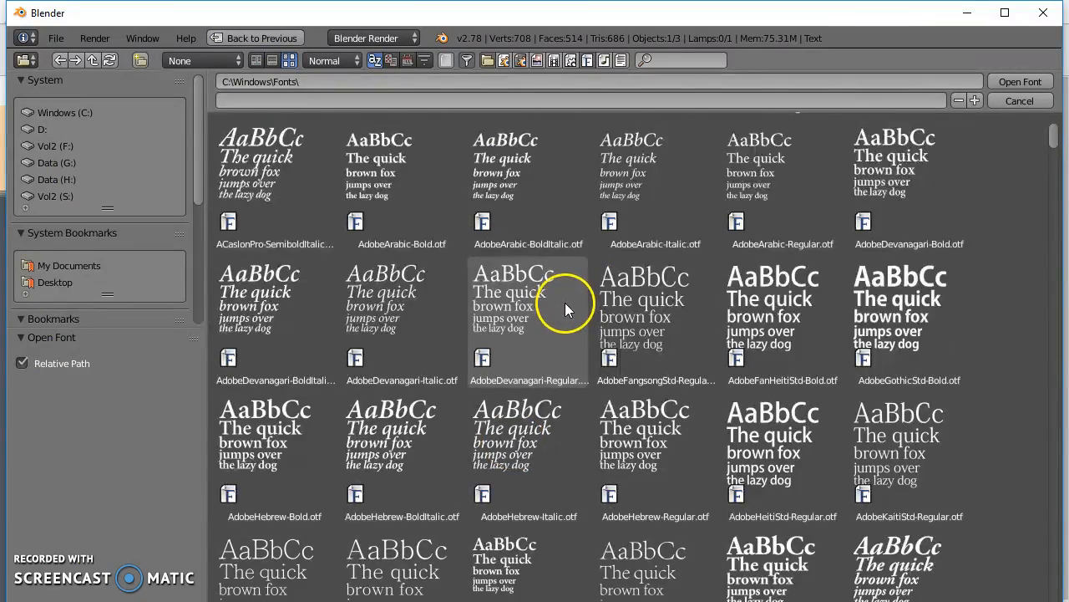
scroll(539, 297, "down", 3)
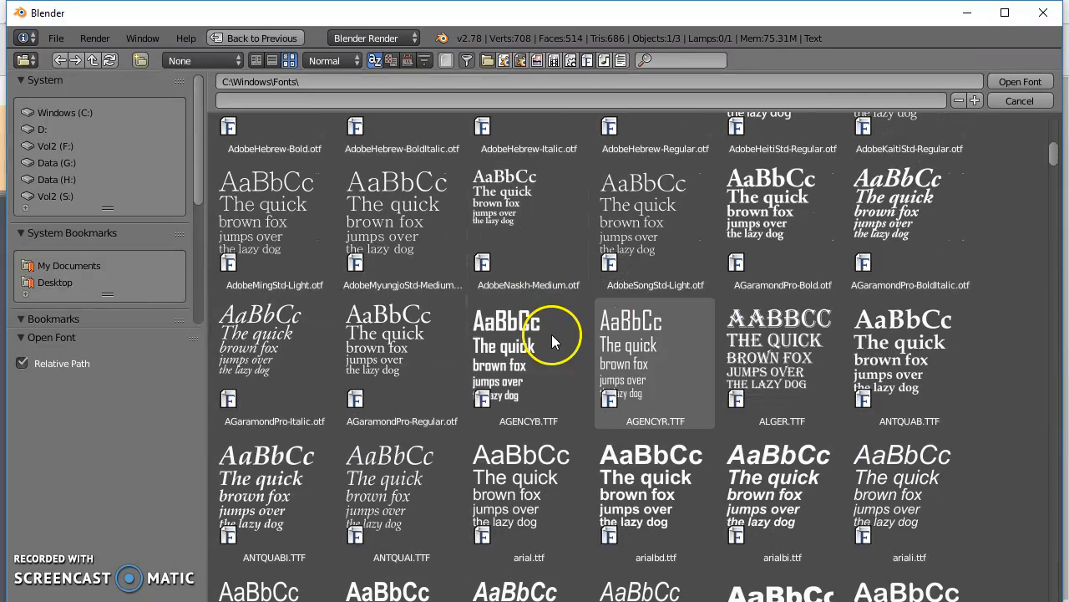
scroll(415, 325, "down", 5)
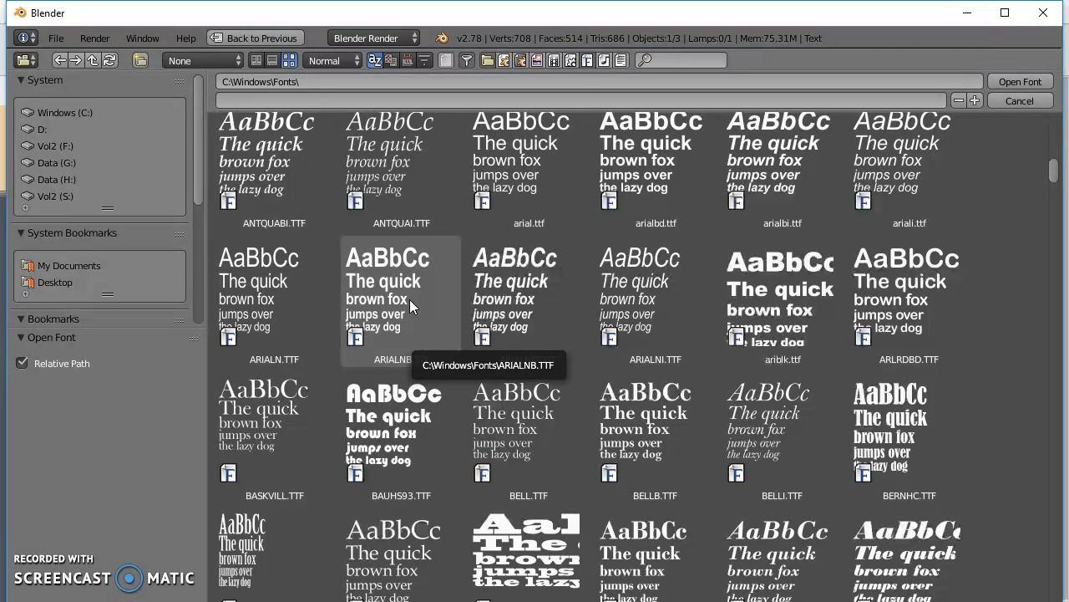
scroll(414, 305, "down", 2)
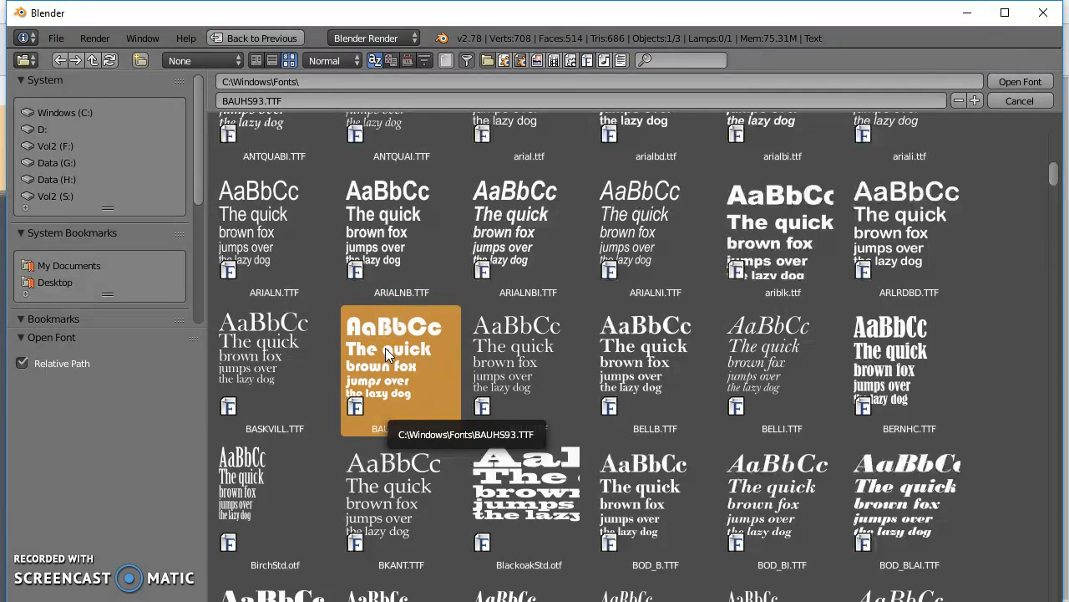
left_click(1026, 82)
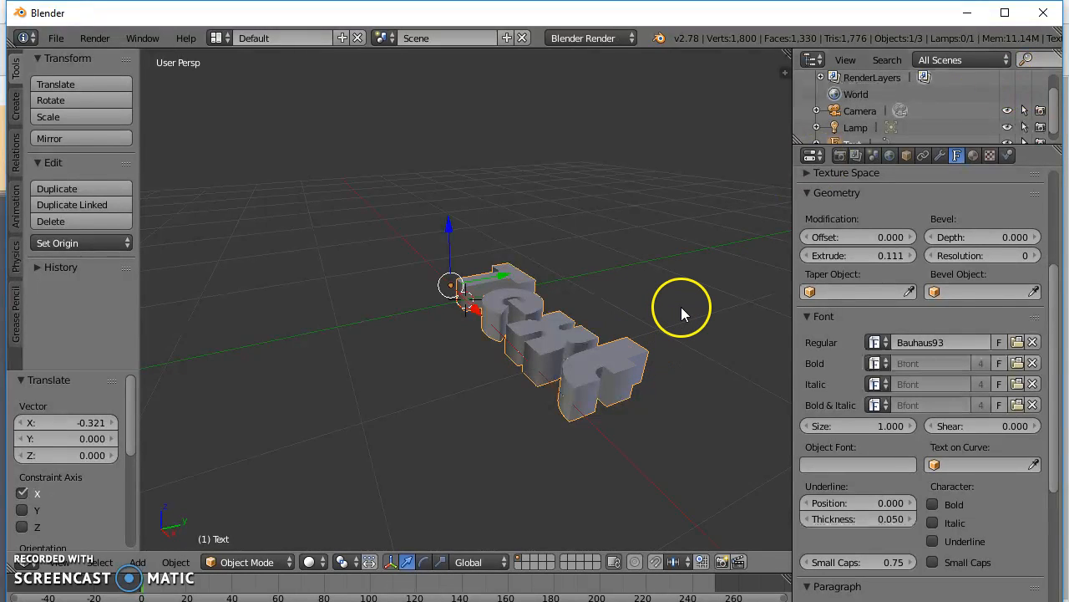
Center the text horizontally, and try the Center and Top vertical alignments before returning to Top Base-Line.
middle_click_drag(689, 300, 175, 367)
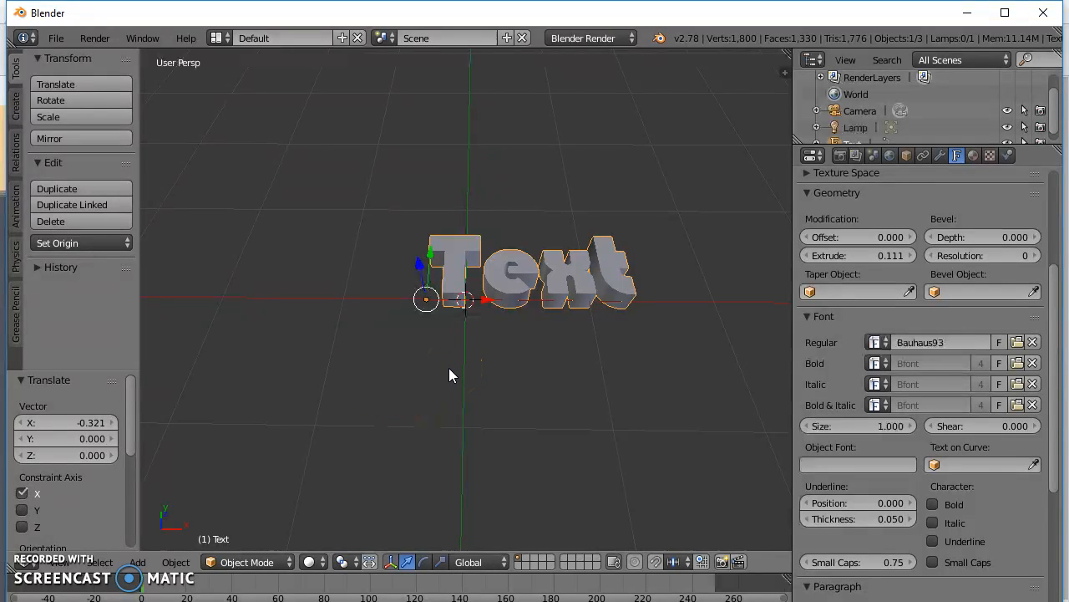
scroll(449, 369, "up", 1)
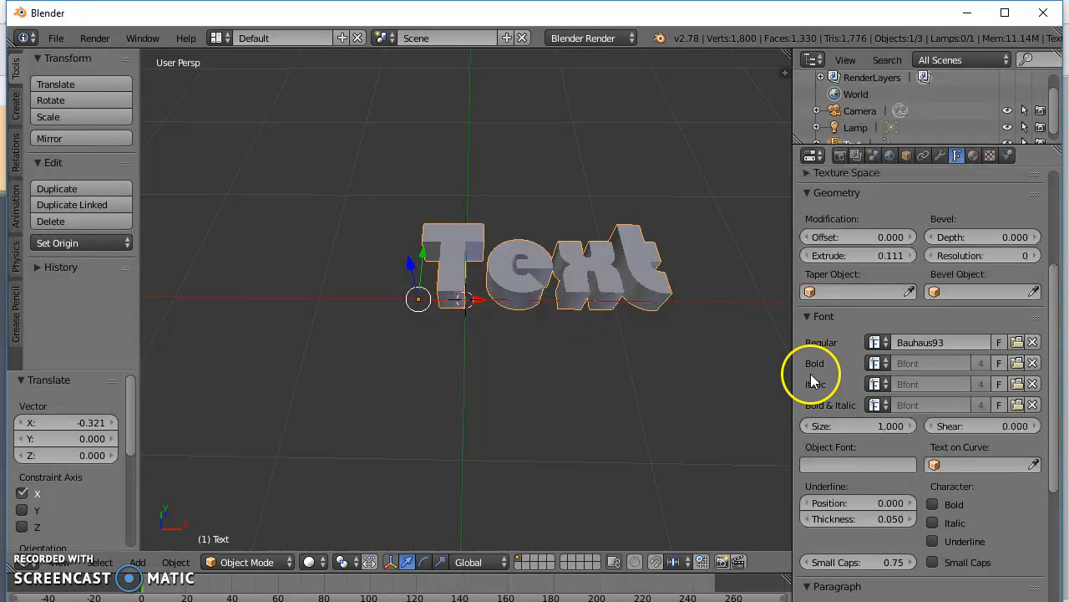
left_click_drag(1052, 311, 1052, 493)
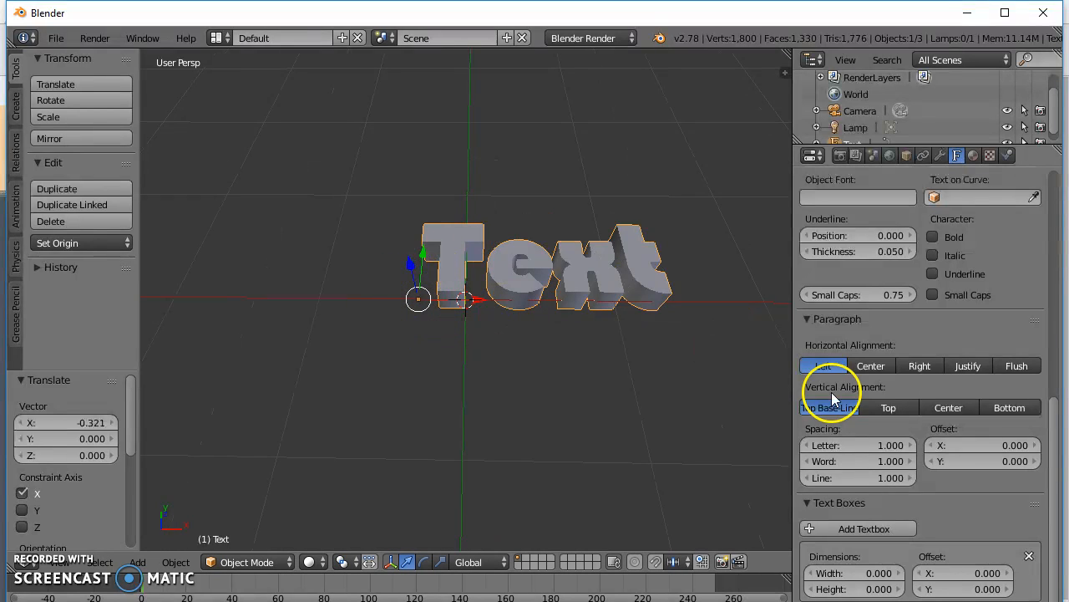
left_click(869, 366)
left_click(952, 410)
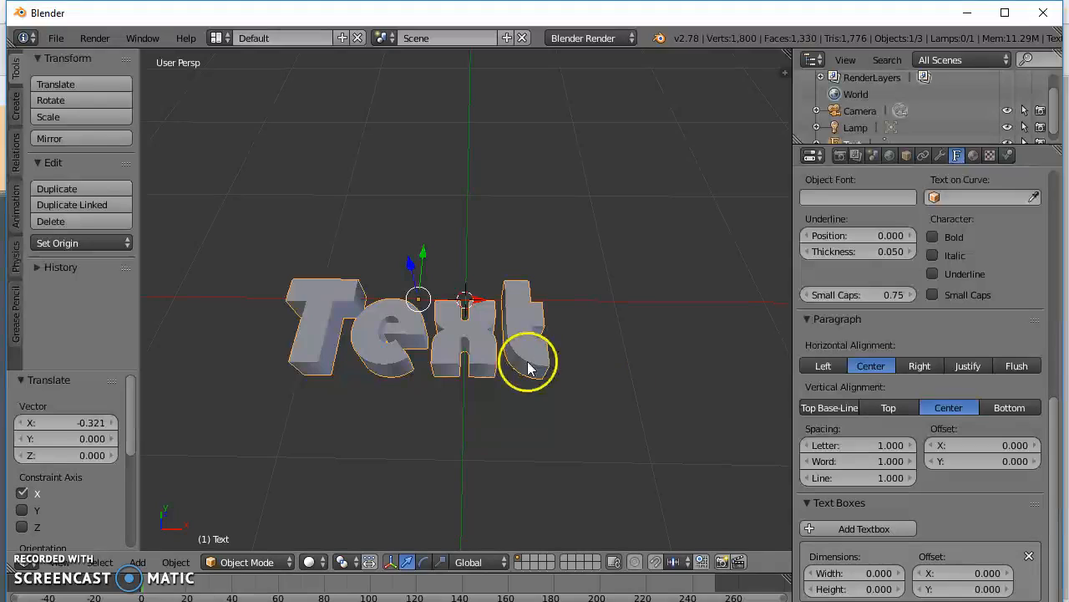
left_click(897, 406)
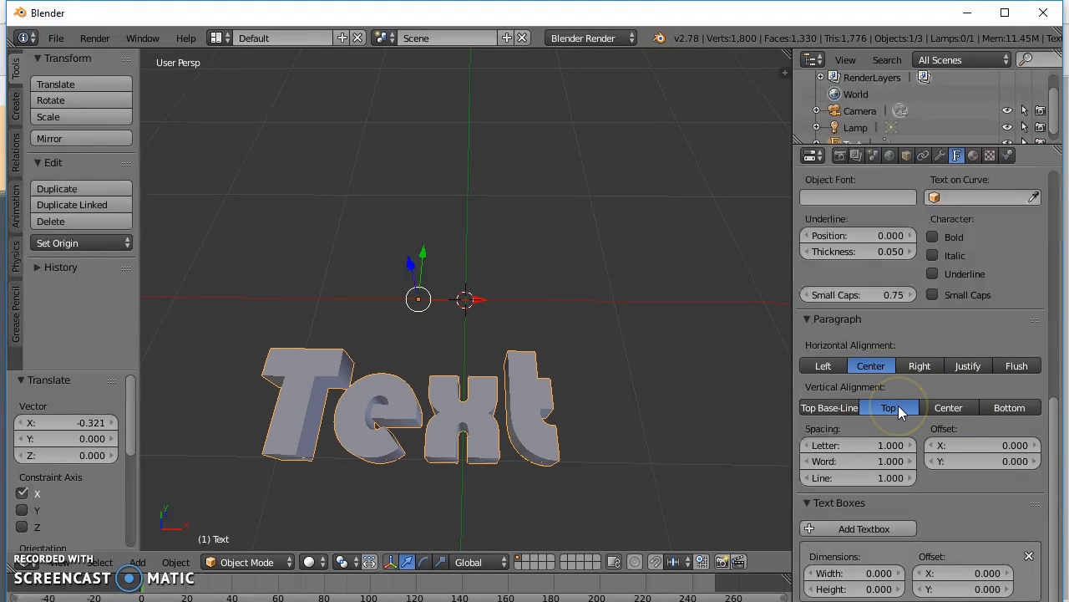
left_click(936, 410)
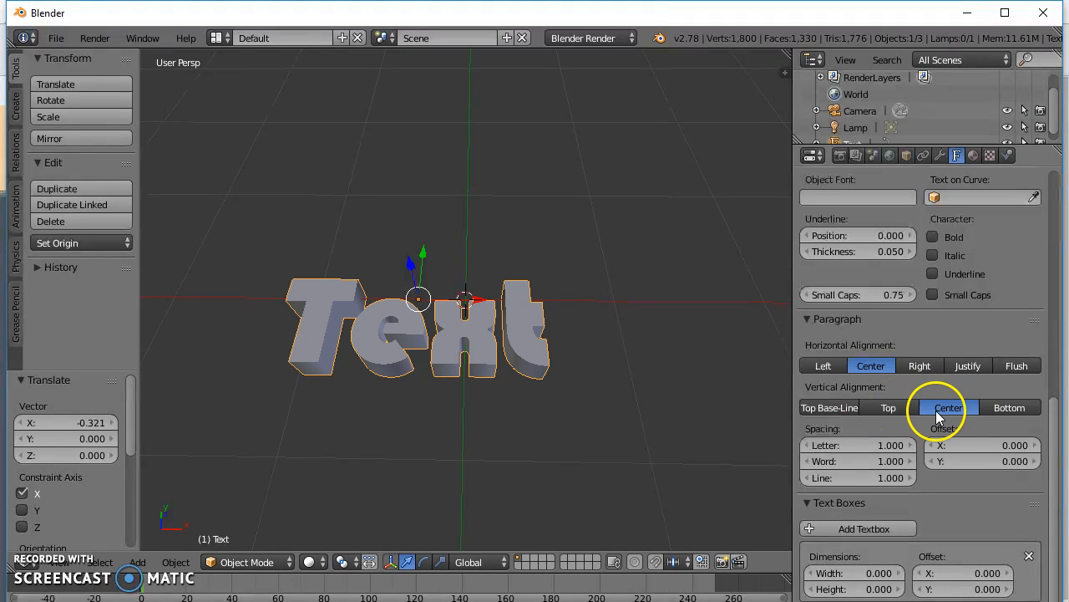
left_click(853, 408)
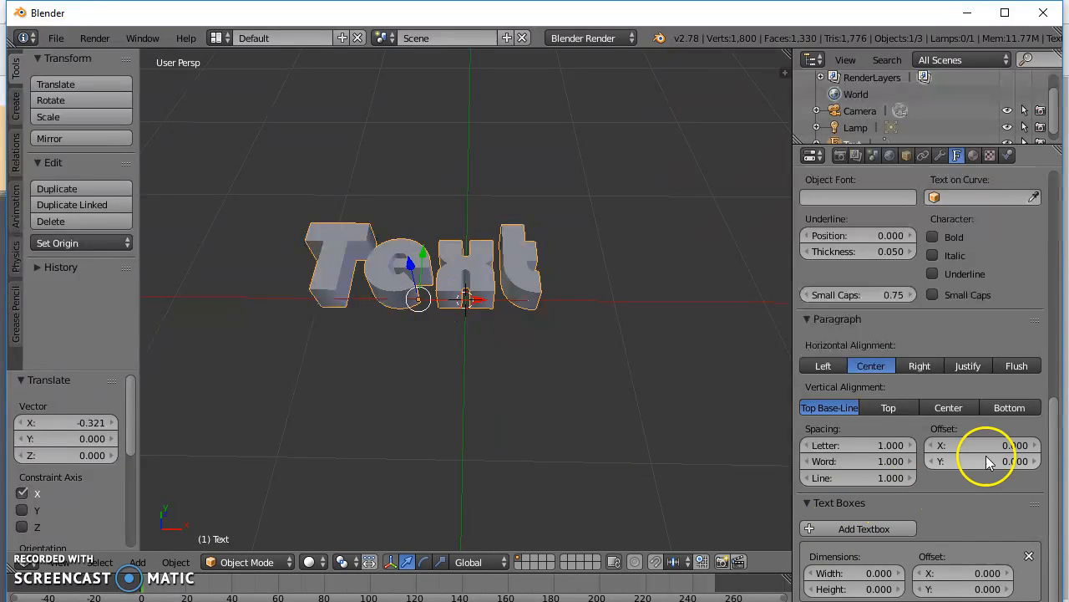
Widen the text's letter spacing to 1.600.
mouse_move(851, 456)
left_mouse_down()
mouse_move(848, 443)
mouse_move(864, 441)
mouse_move(850, 452)
left_mouse_up()
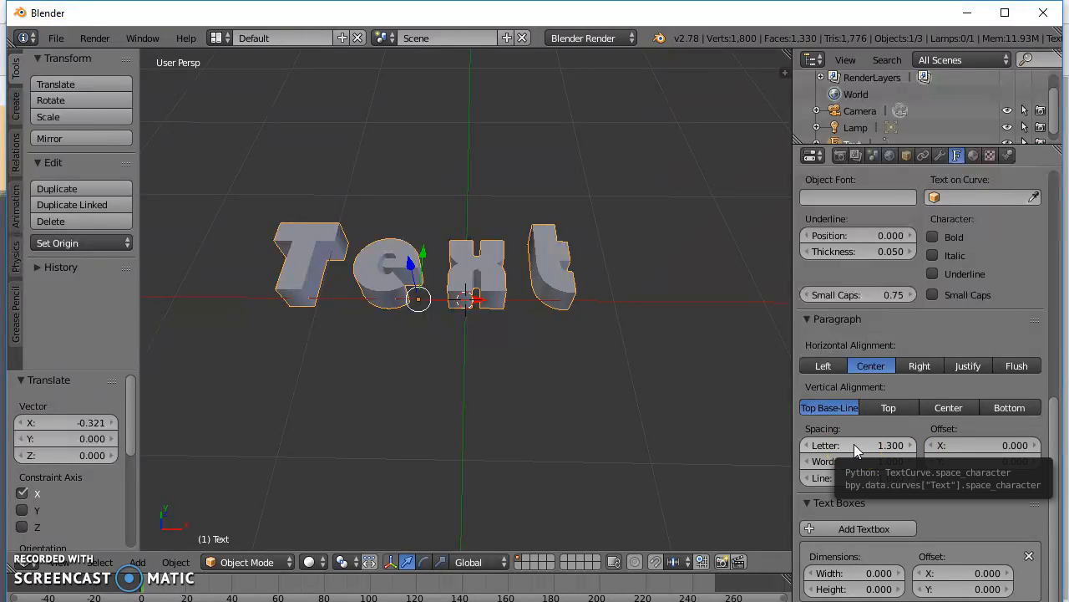
mouse_move(863, 444)
left_mouse_down()
mouse_move(898, 444)
mouse_move(881, 444)
left_mouse_up()
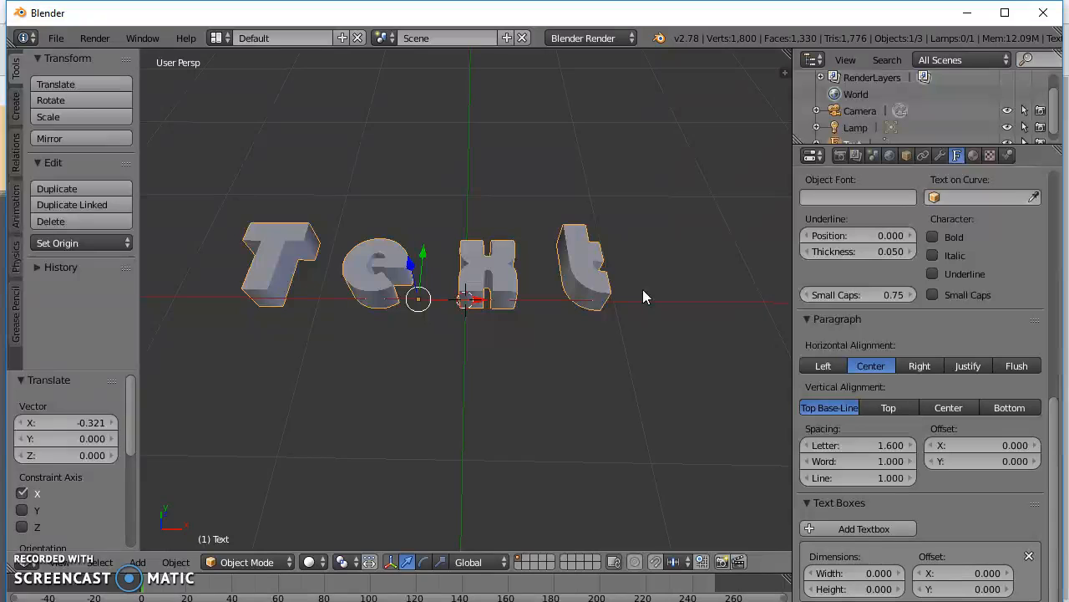
Start editing the text object's content and delete the placeholder word "Text".
key("Tab")
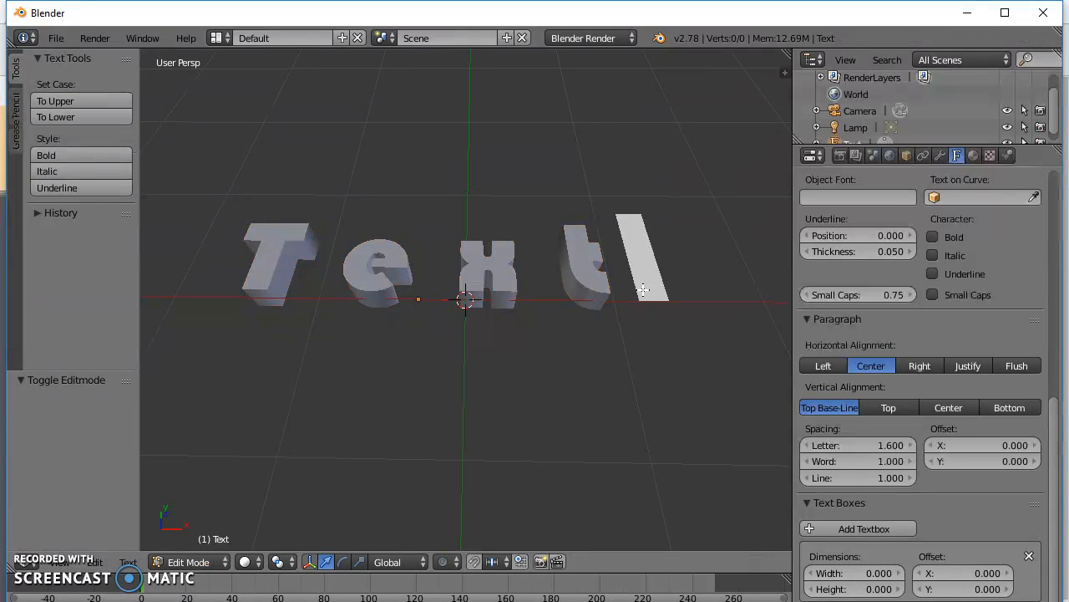
key("BackSpace")
key("BackSpace")
key("BackSpace")
key("BackSpace")
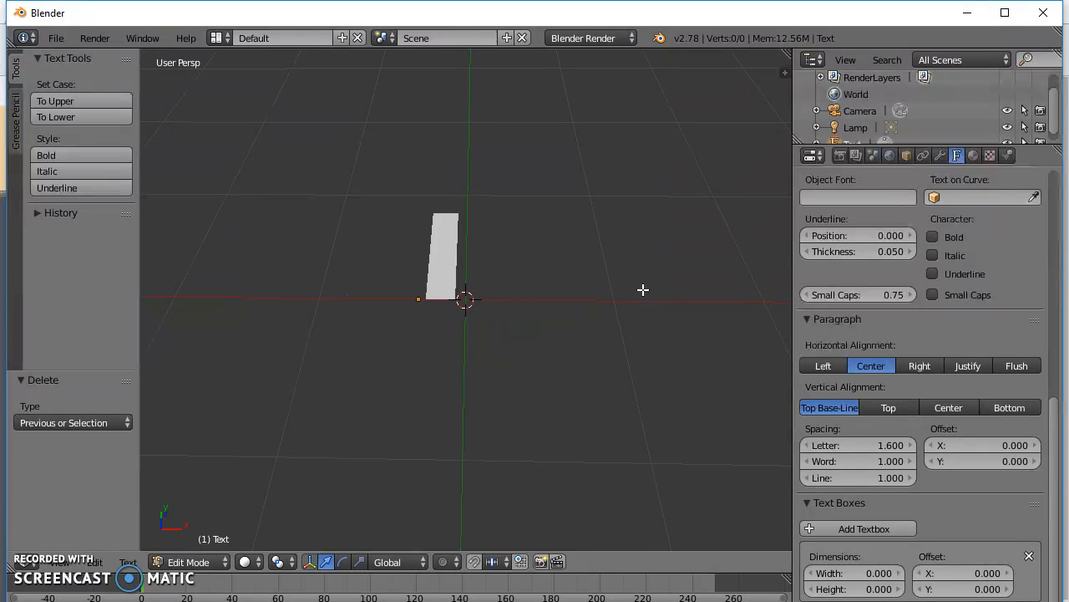
type("ken")
key("BackSpace")
key("BackSpace")
key("BackSpace")
key("Tab")
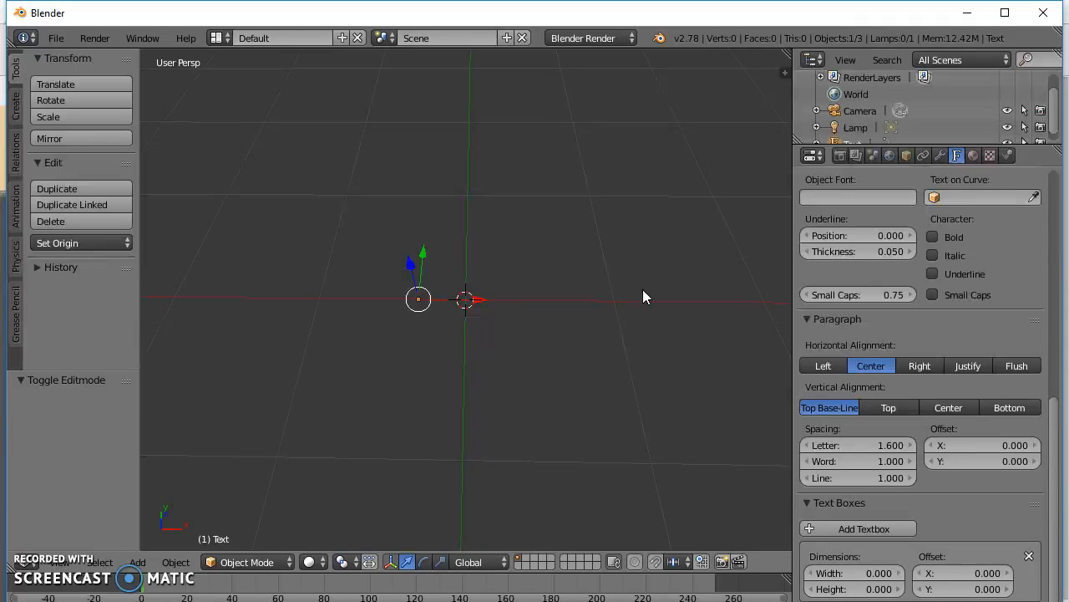
key("Tab")
key("Tab")
key("Tab")
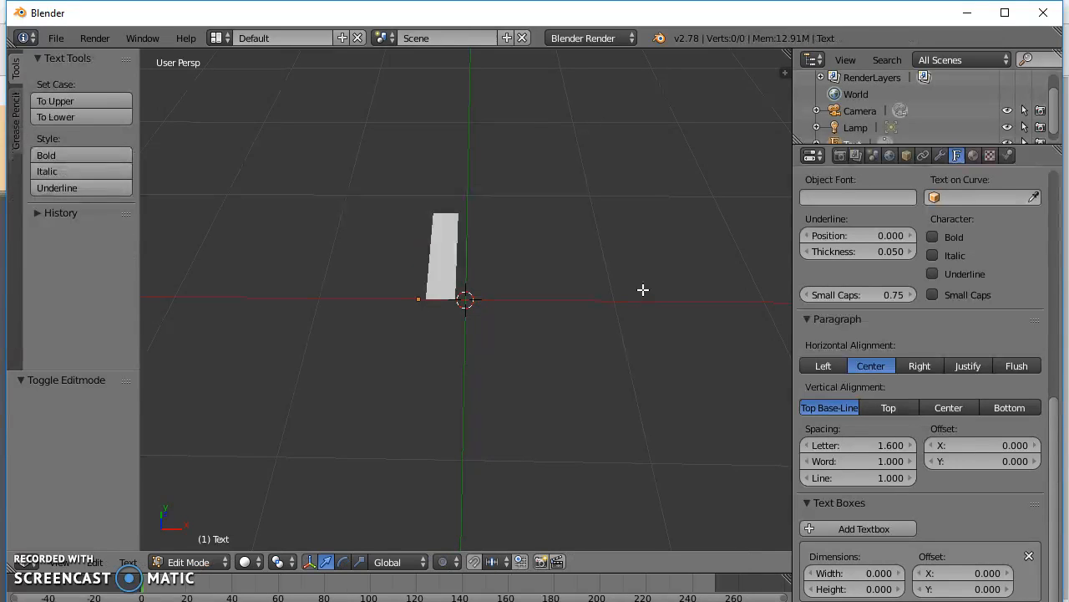
Enter "Kennard-Daele" as the text object's new wording, with a capital D after the hyphen.
type("Kenn")
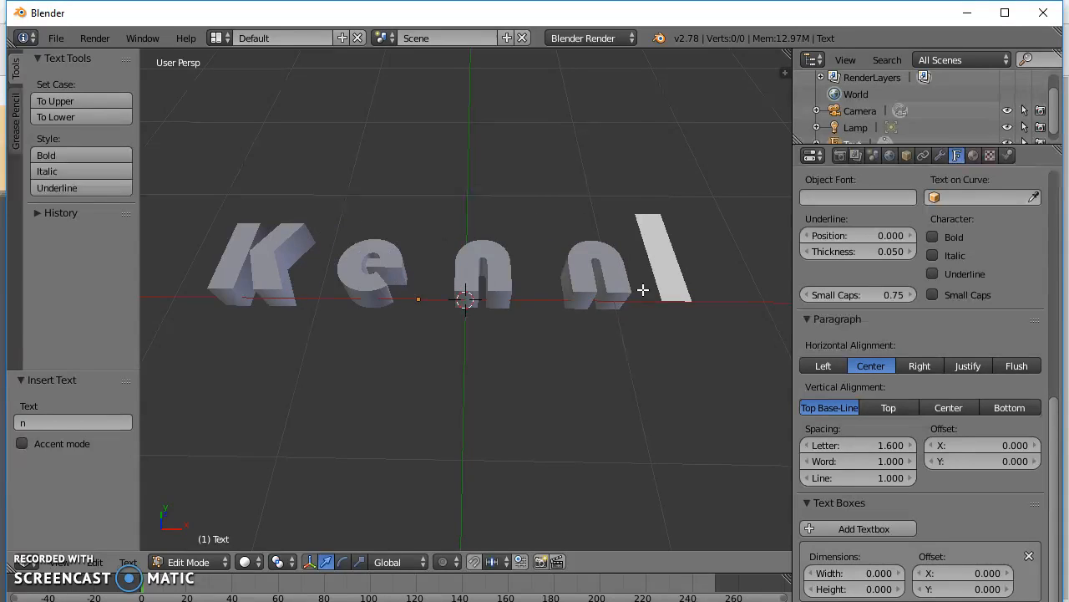
type("ard-davo")
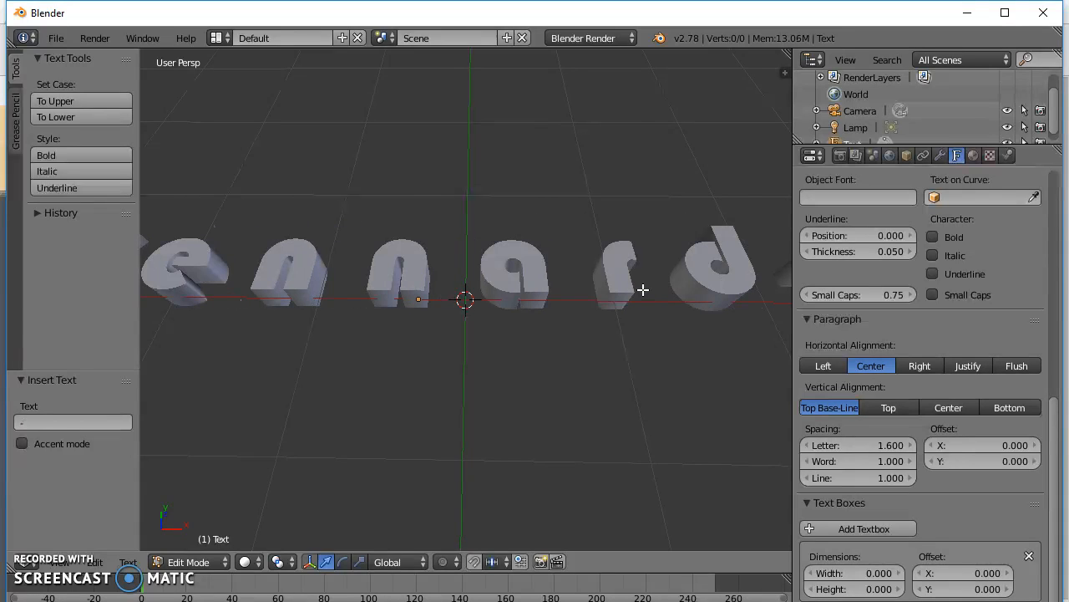
key("BackSpace")
key("BackSpace")
key("BackSpace")
type("d")
key("BackSpace")
key("BackSpace")
type("D")
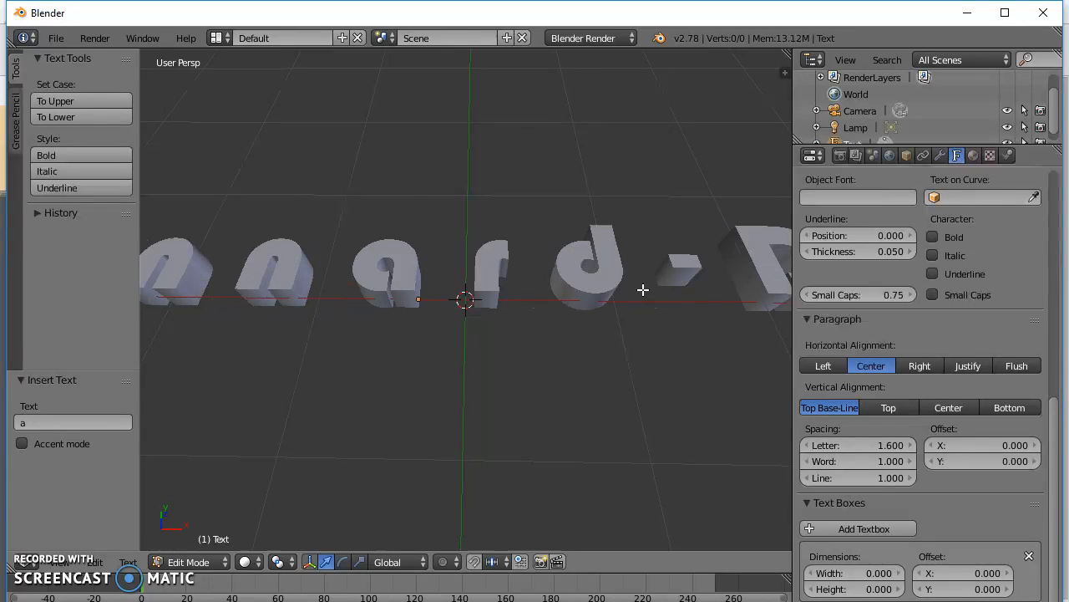
type("el")
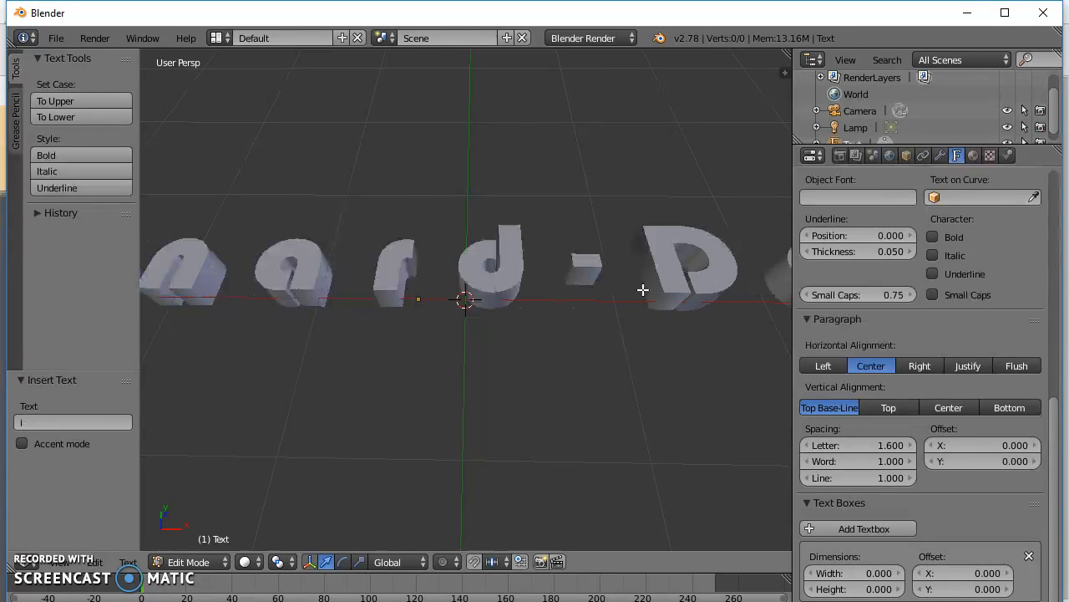
type("e")
scroll(633, 429, "down", 5, "ctrl")
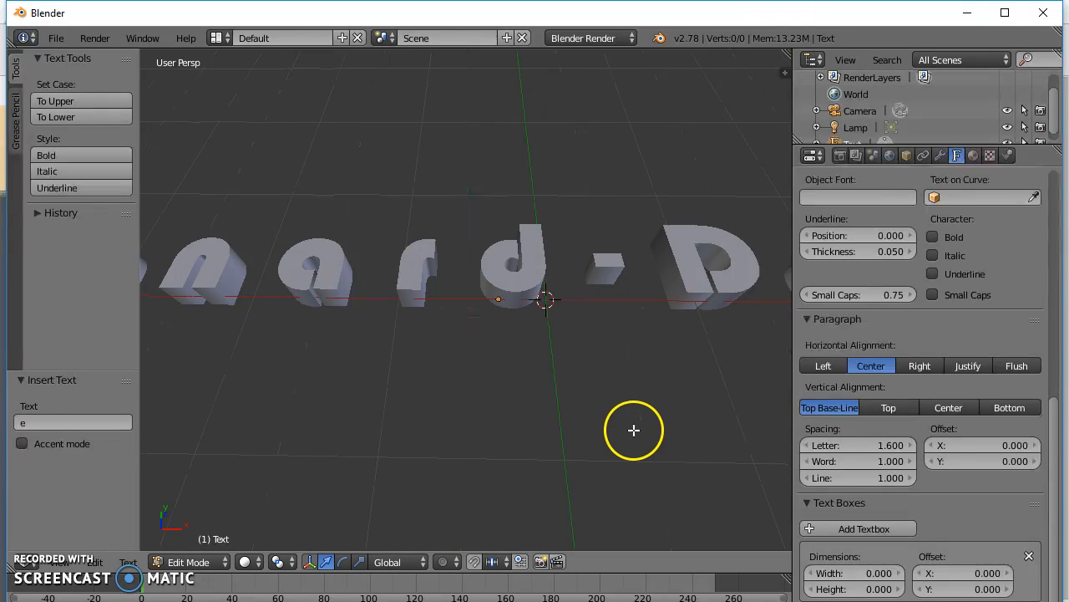
scroll(616, 406, "down", 1)
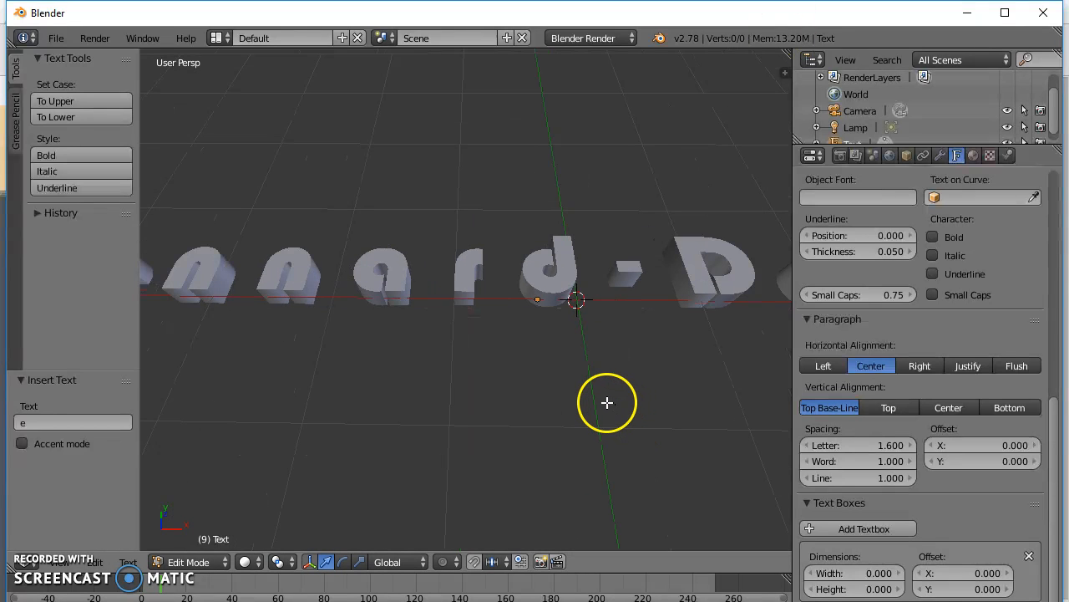
scroll(608, 400, "down", 12, "alt")
scroll(607, 398, "down", 2)
scroll(607, 397, "down", 5)
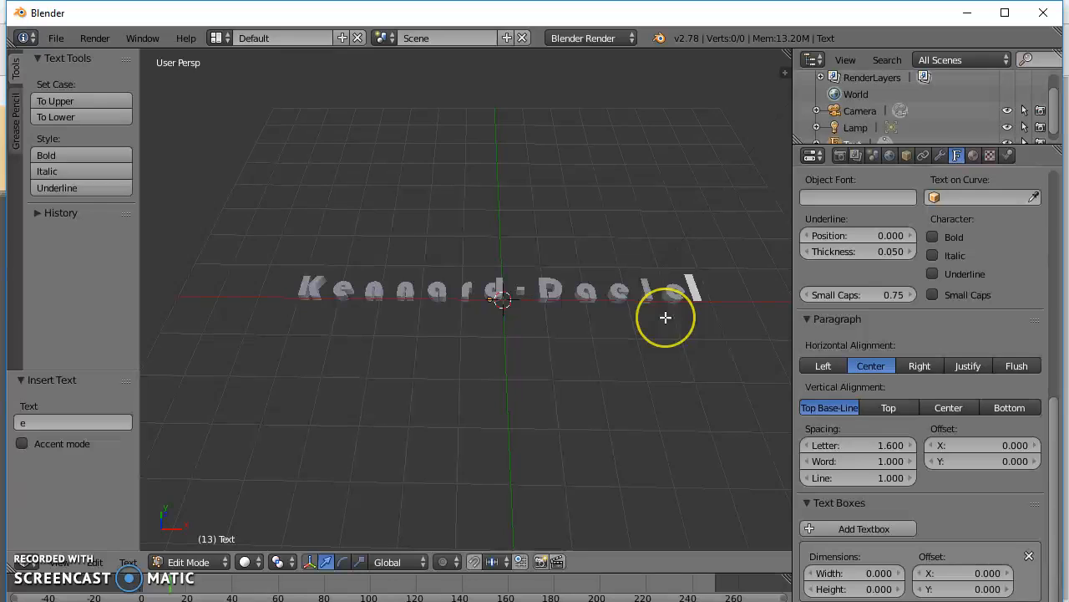
Correct the ending after the hyphen so the wording reads "Kennard-Dale", and return to Object Mode.
key("BackSpace")
key("BackSpace")
key("BackSpace")
key("BackSpace")
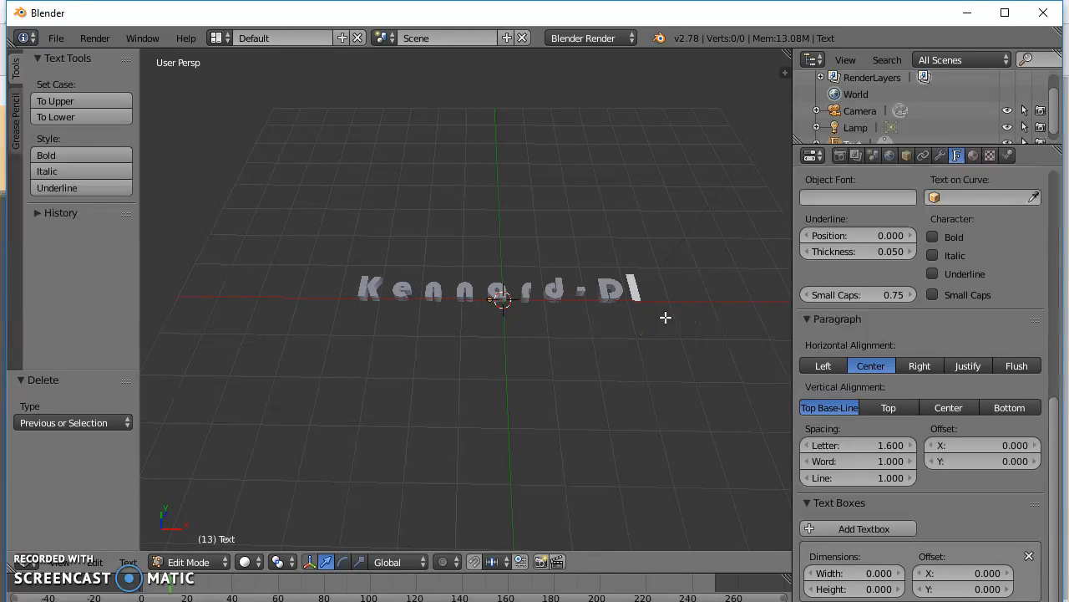
type("ale")
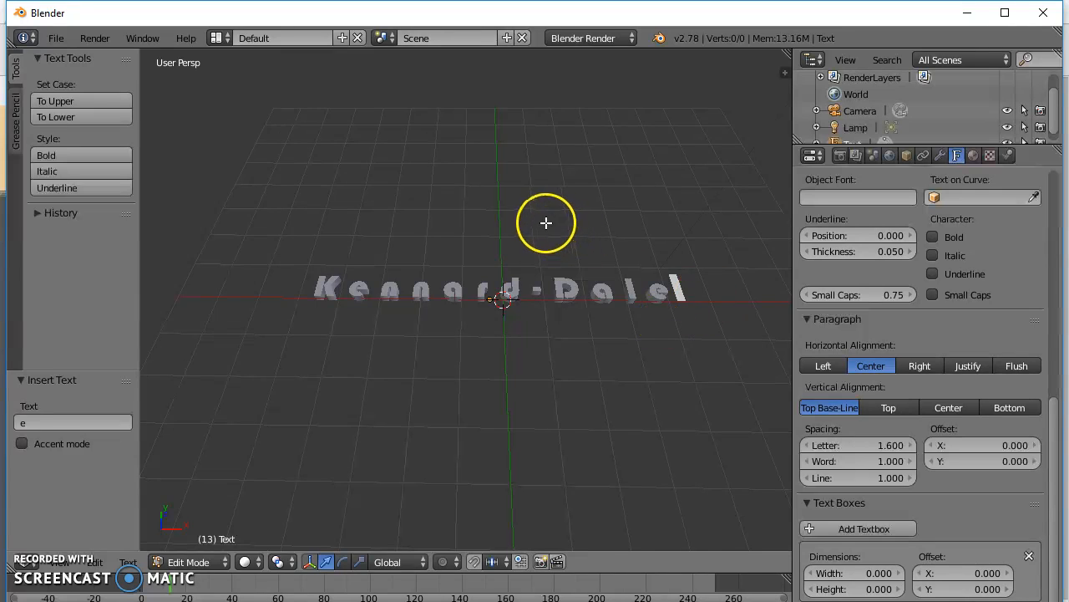
key("Tab")
Enlarge the outliner area so that the scene's whole object list fits.
scroll(545, 220, "up", 4)
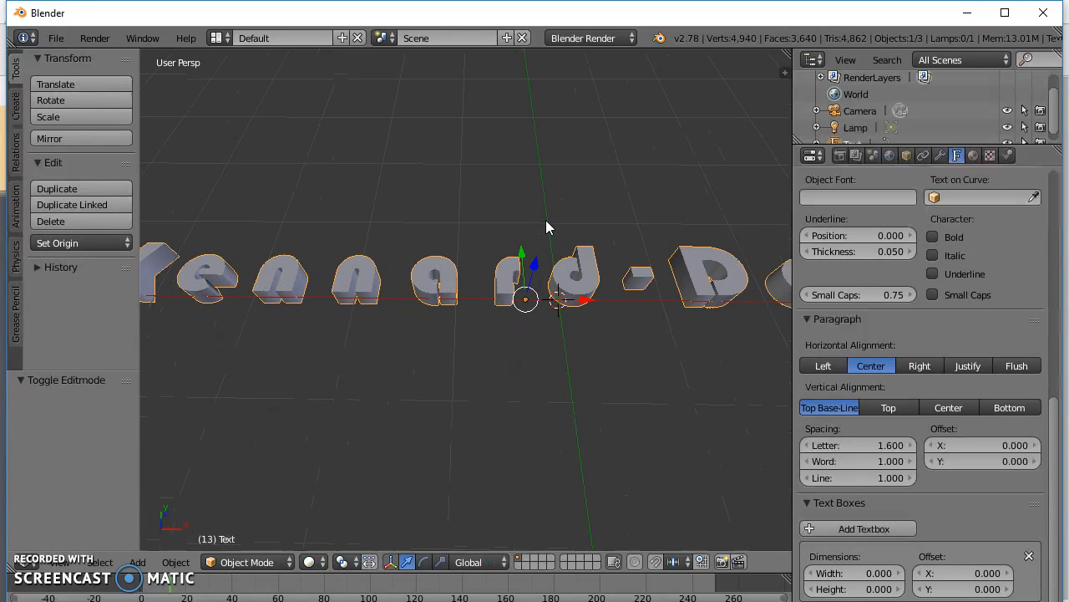
scroll(552, 226, "down", 3)
middle_click_drag(565, 226, 653, 345)
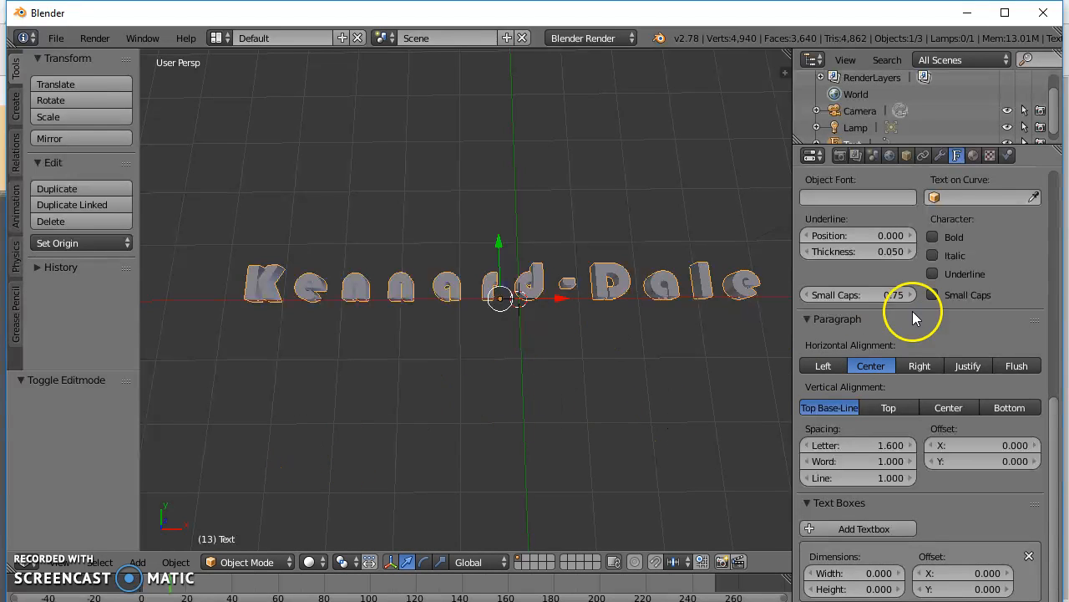
left_click_drag(929, 148, 930, 262)
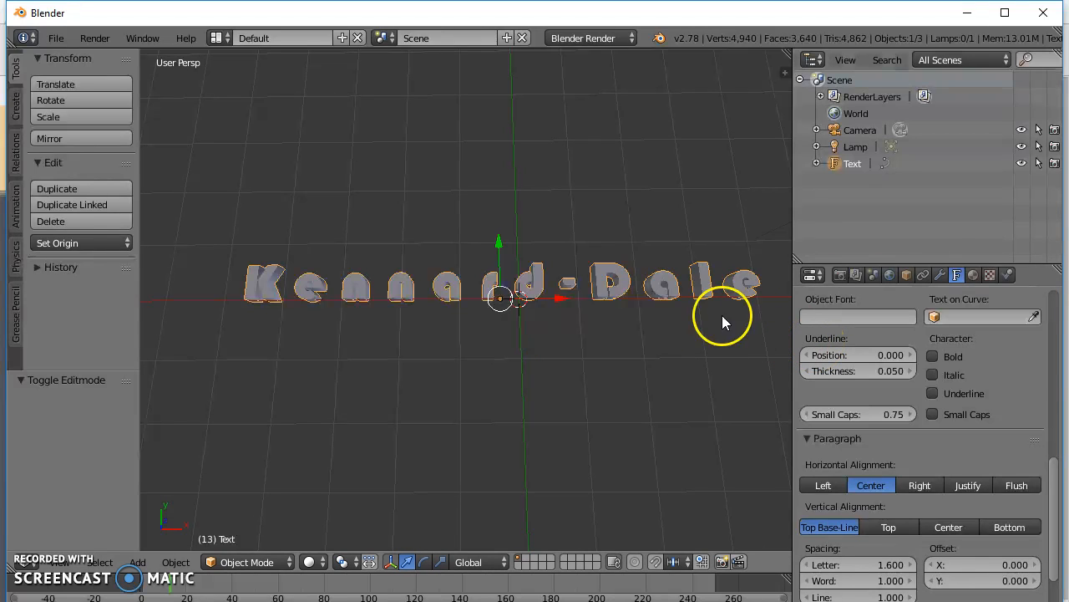
Try a Build modifier on the text object, and remove it again.
left_click(942, 273)
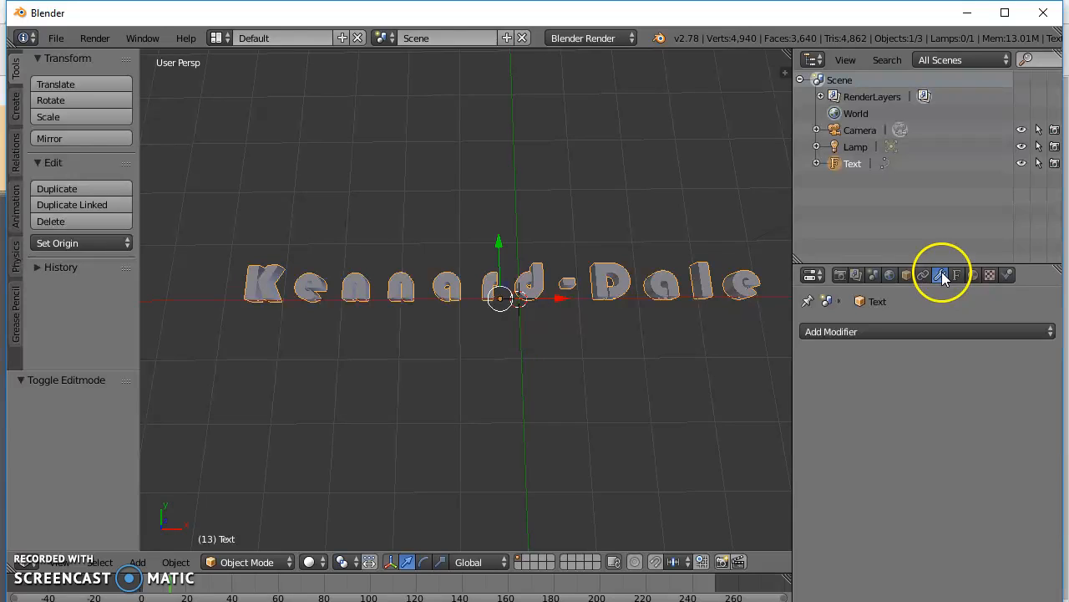
left_click(872, 330)
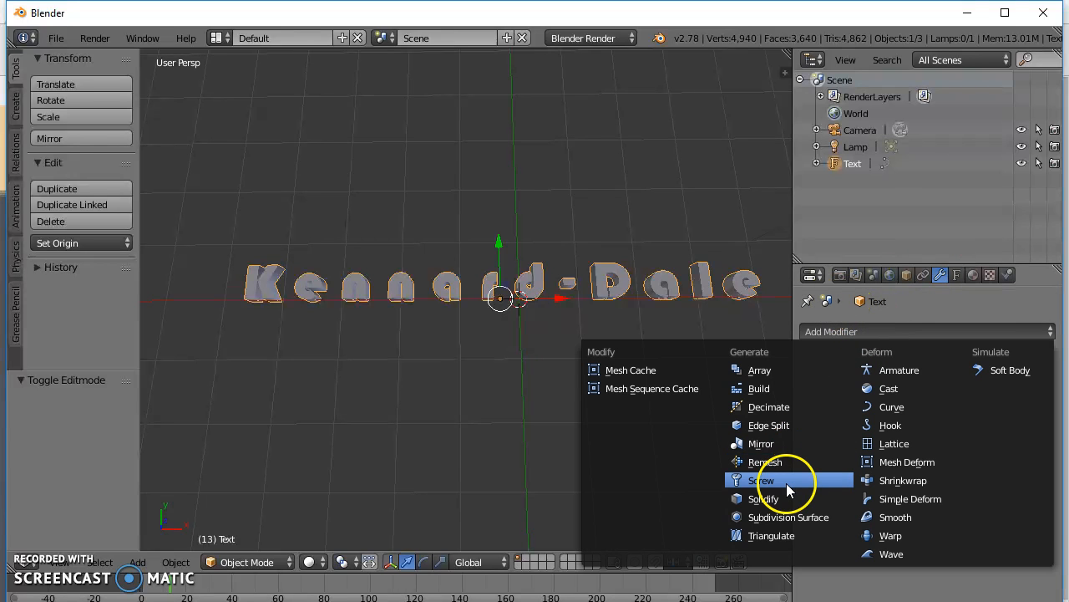
left_click(774, 393)
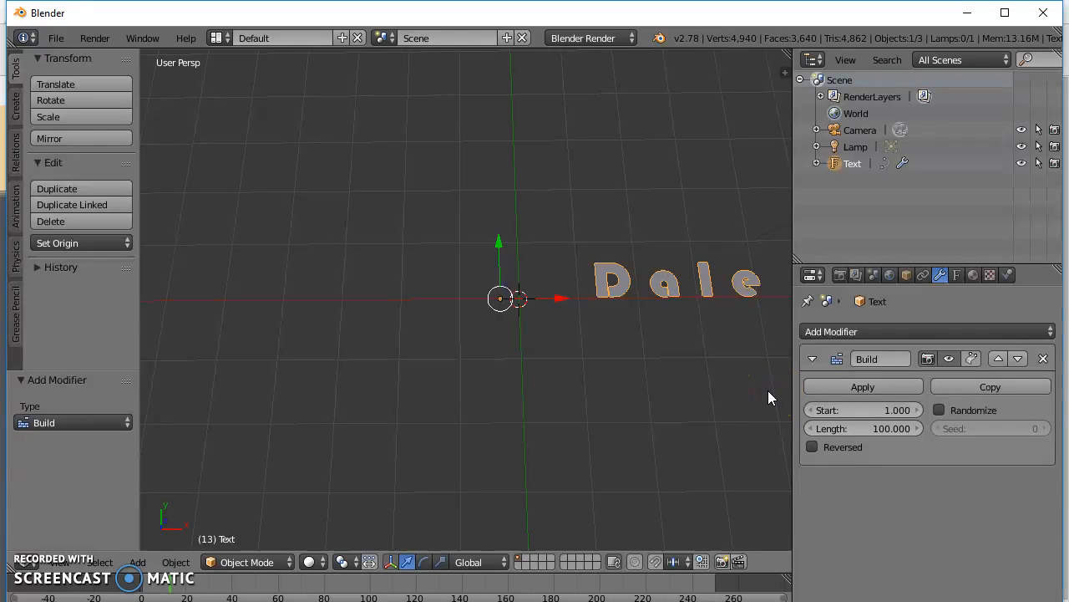
left_click(1043, 360)
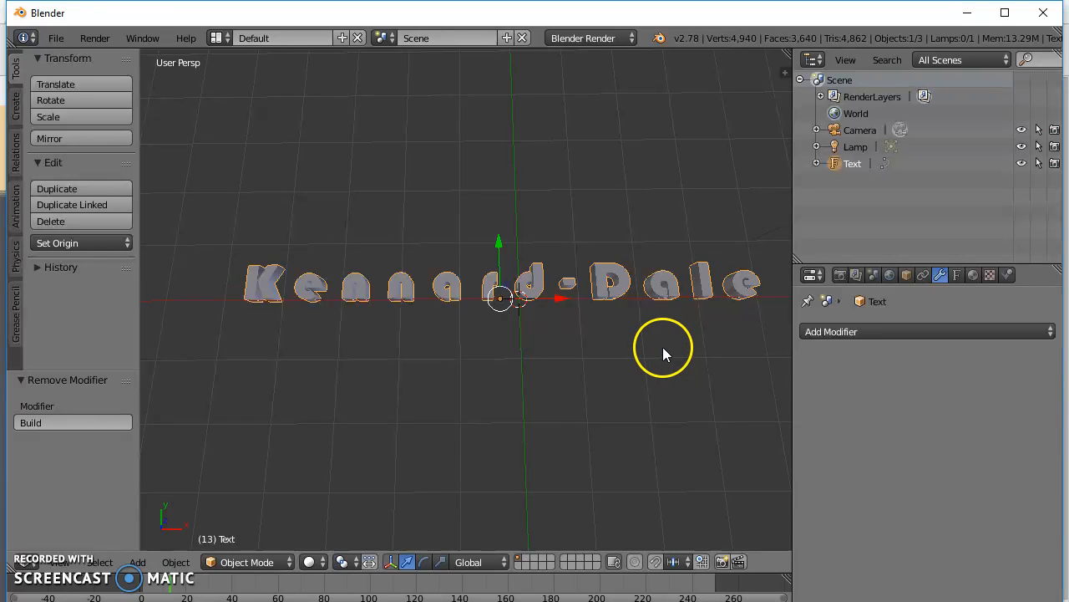
Search the commands for "qui" and try to apply Quick Explode to the text object.
key("space")
type("w")
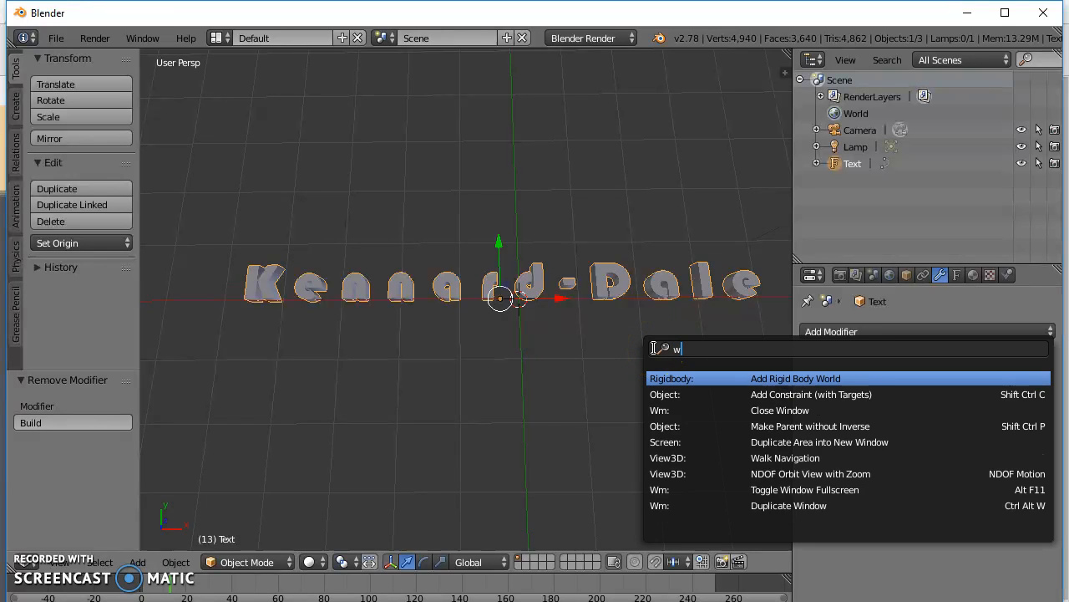
type("es")
key("BackSpace")
key("BackSpace")
key("BackSpace")
type("w")
key("BackSpace")
type("qui")
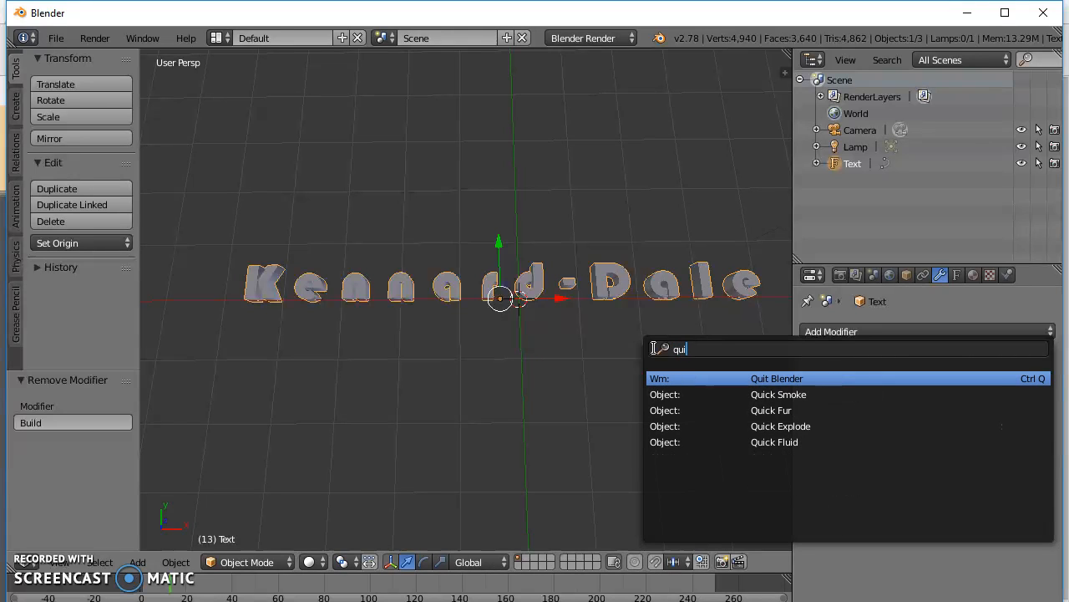
left_click(778, 425)
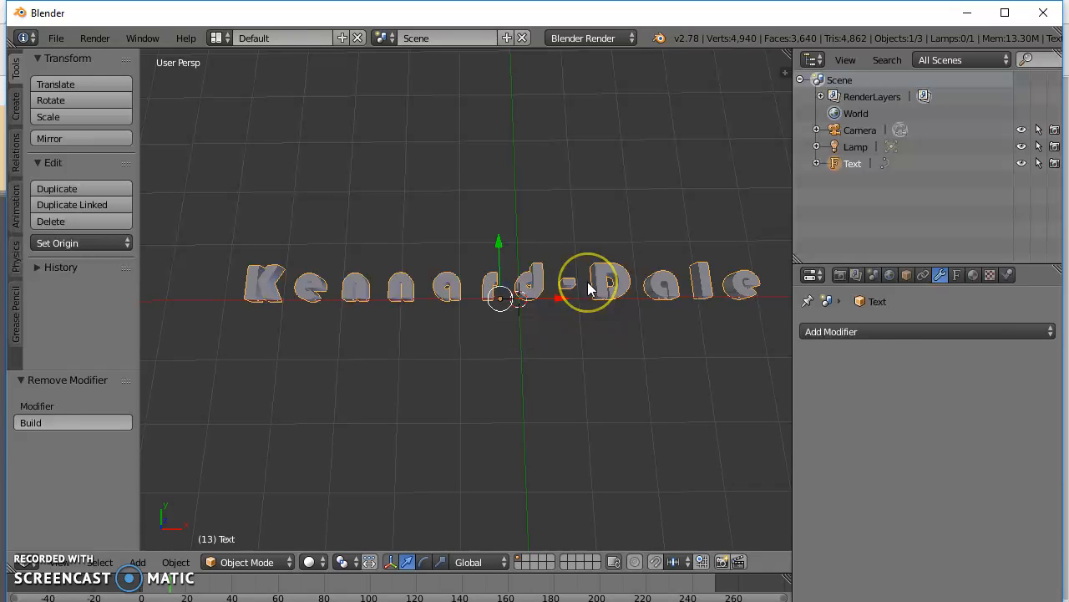
Search the commands for "convert" and convert the text object with the Curve from Mesh/Text option.
key("space")
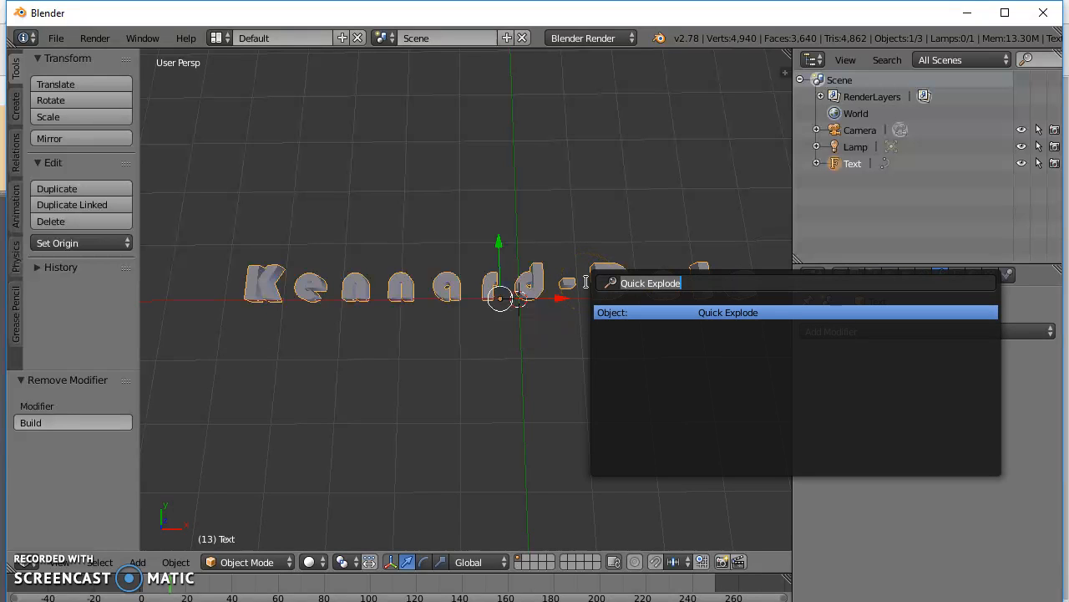
type("co")
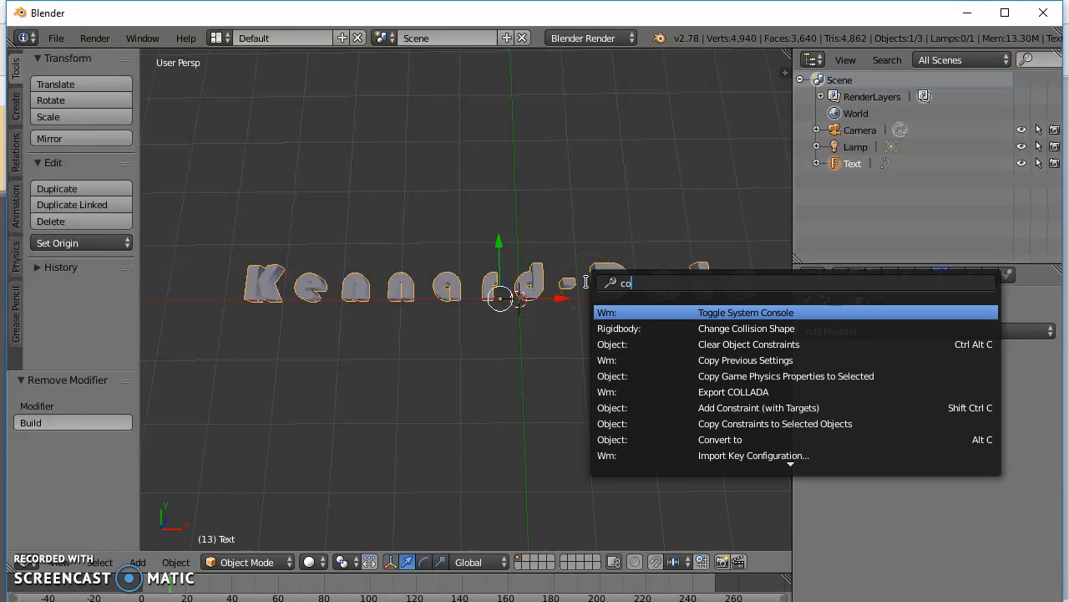
type("n")
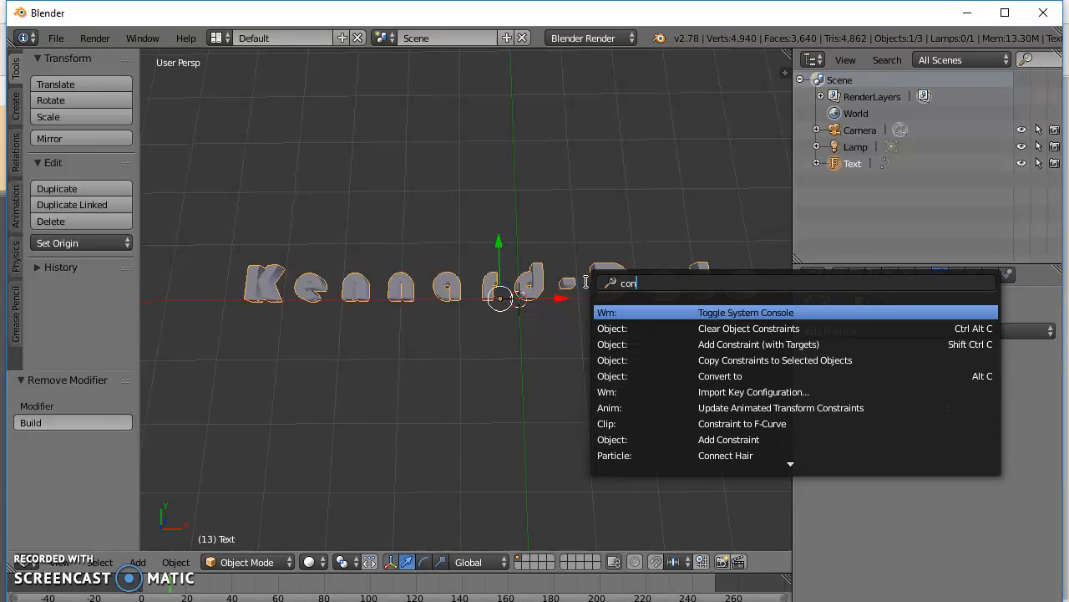
type("ver")
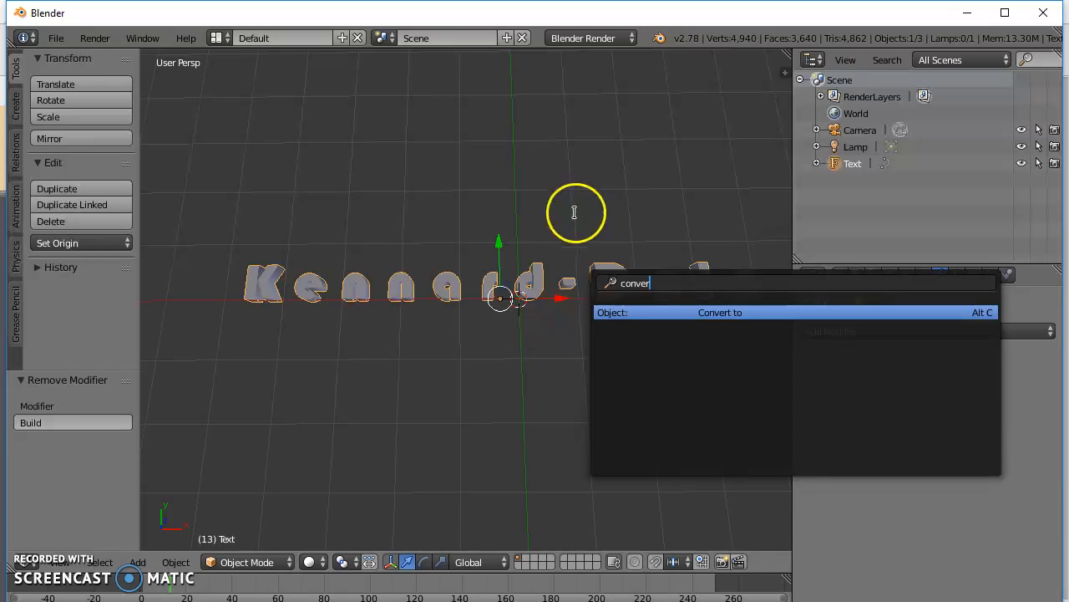
type("t")
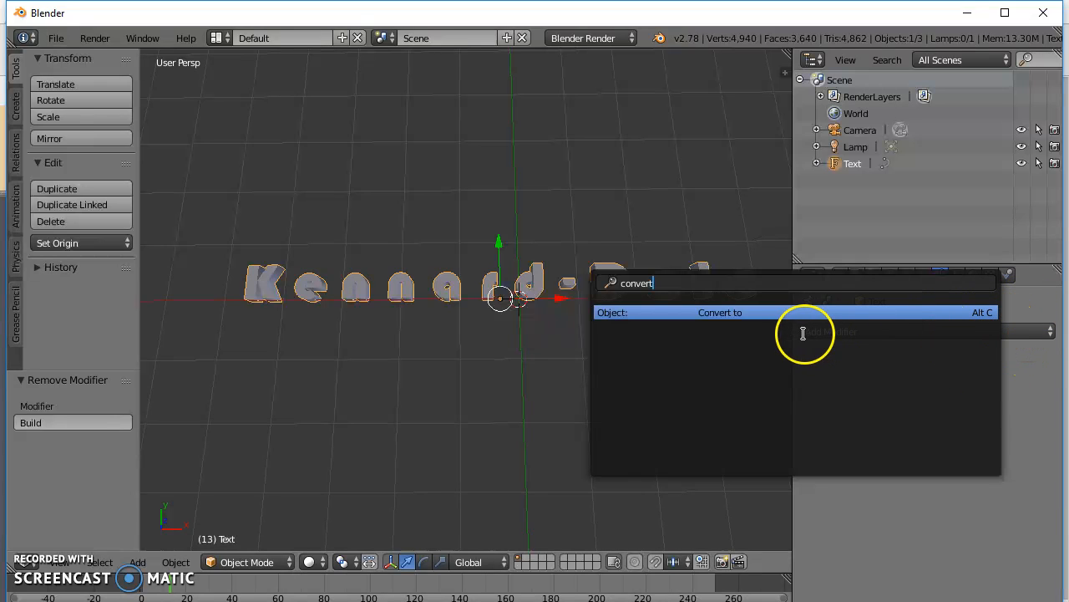
left_click(726, 313)
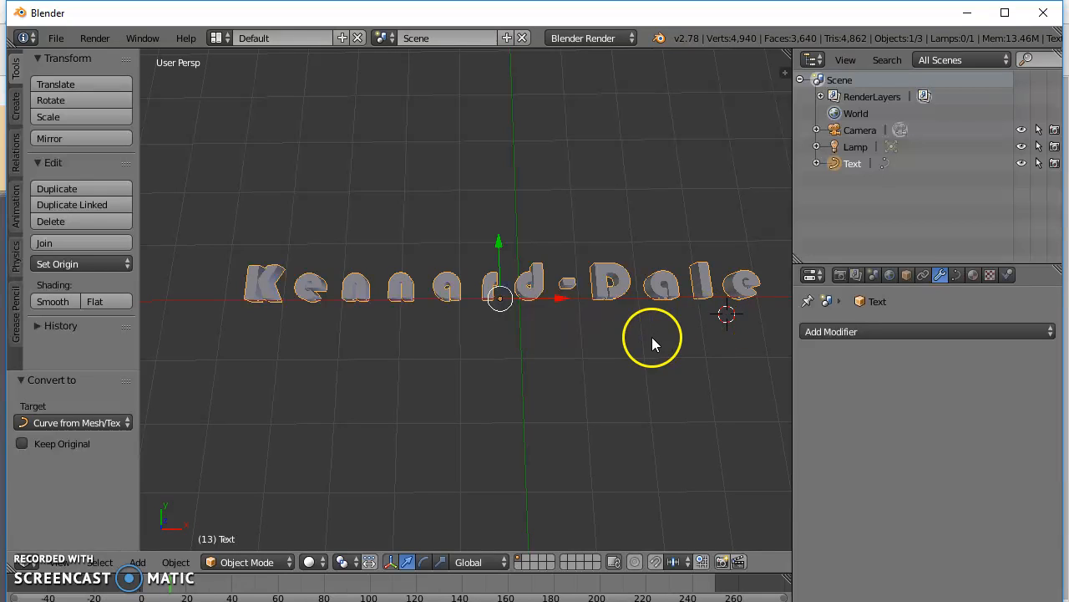
key("alt+c")
left_click(610, 283)
Convert the lettering curve to a mesh with the Mesh from Curve/Meta/Surf/Text option.
key("alt+c")
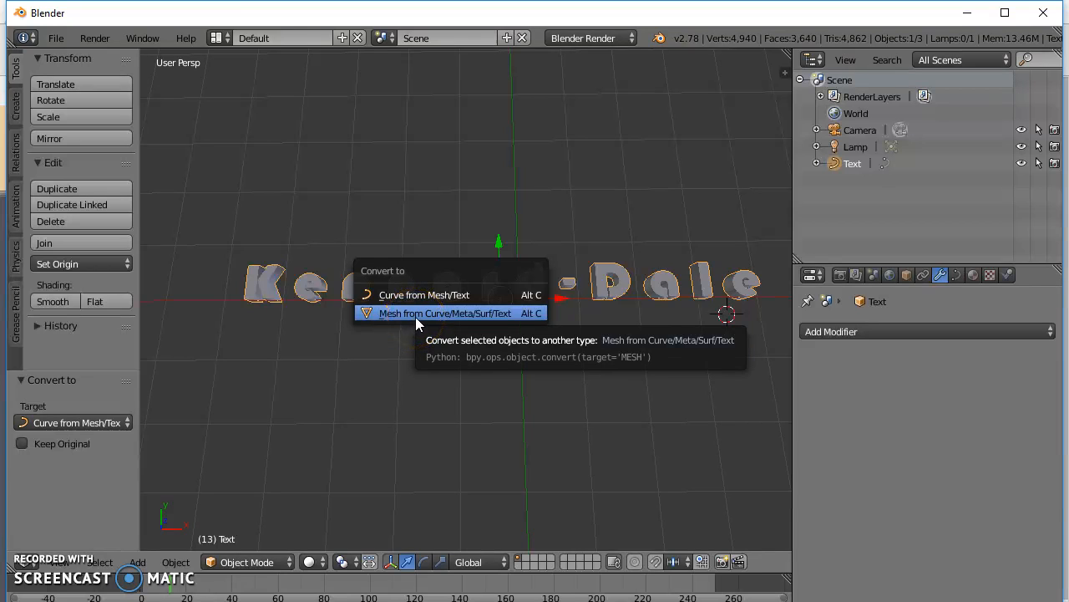
left_click(470, 396)
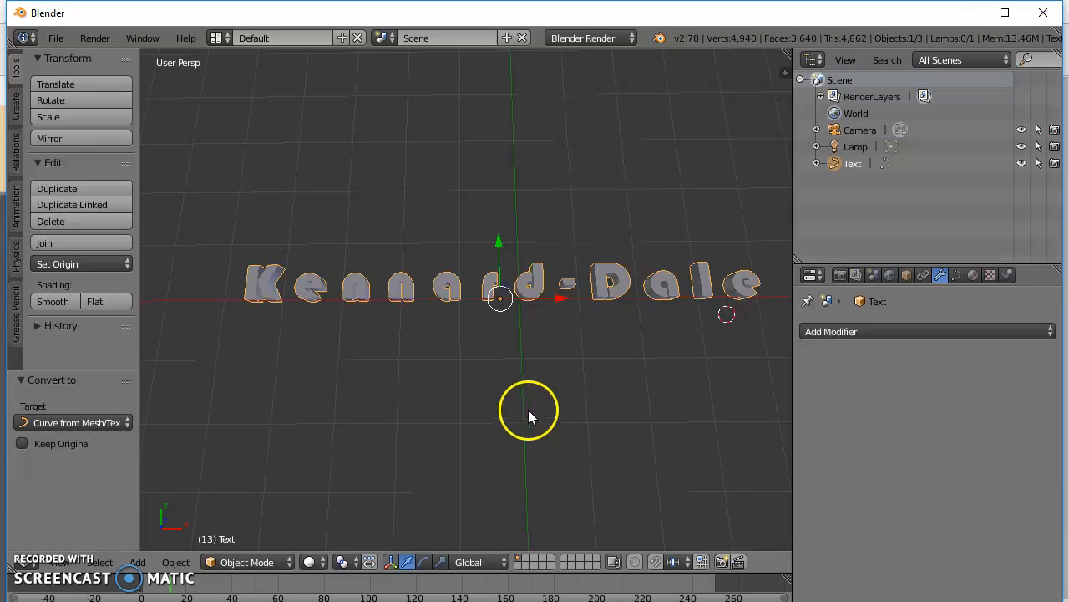
key("alt+f")
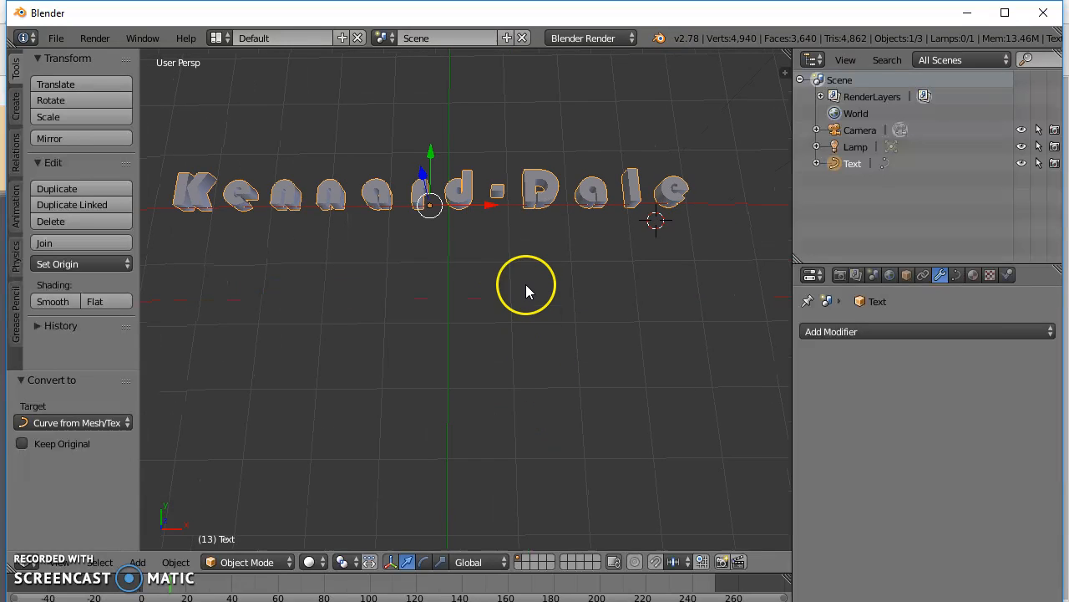
key("alt+c")
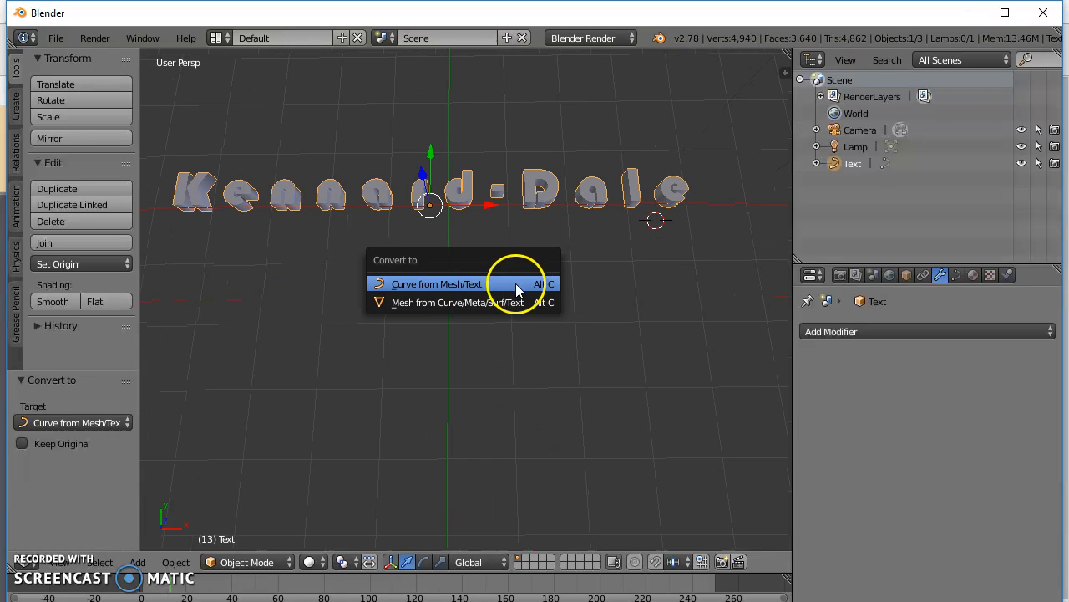
left_click(443, 307)
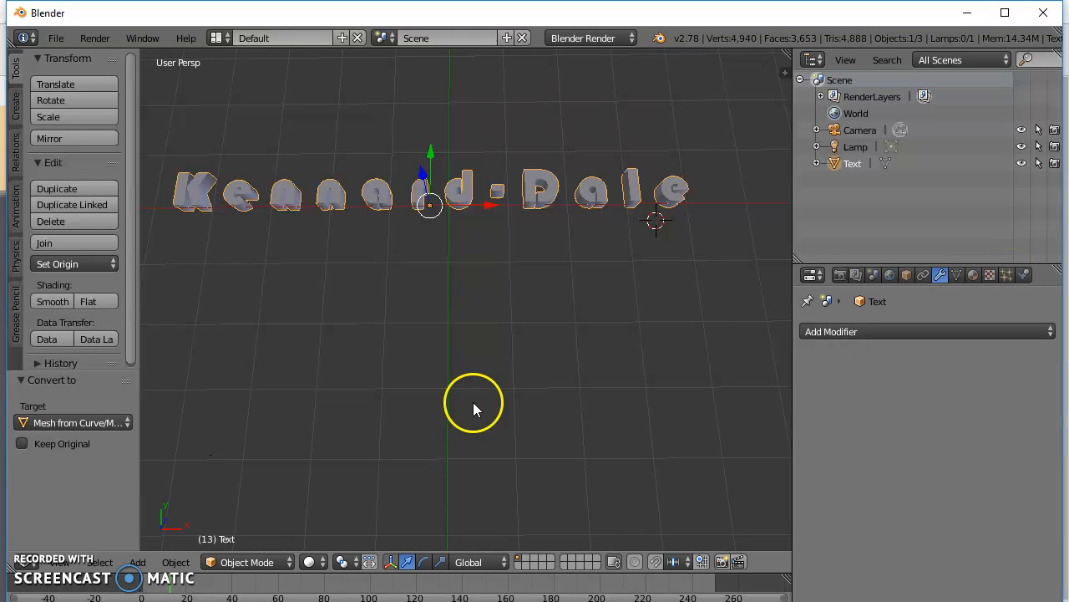
Search the commands for "quick" and apply Quick Explode to the text mesh.
key("space")
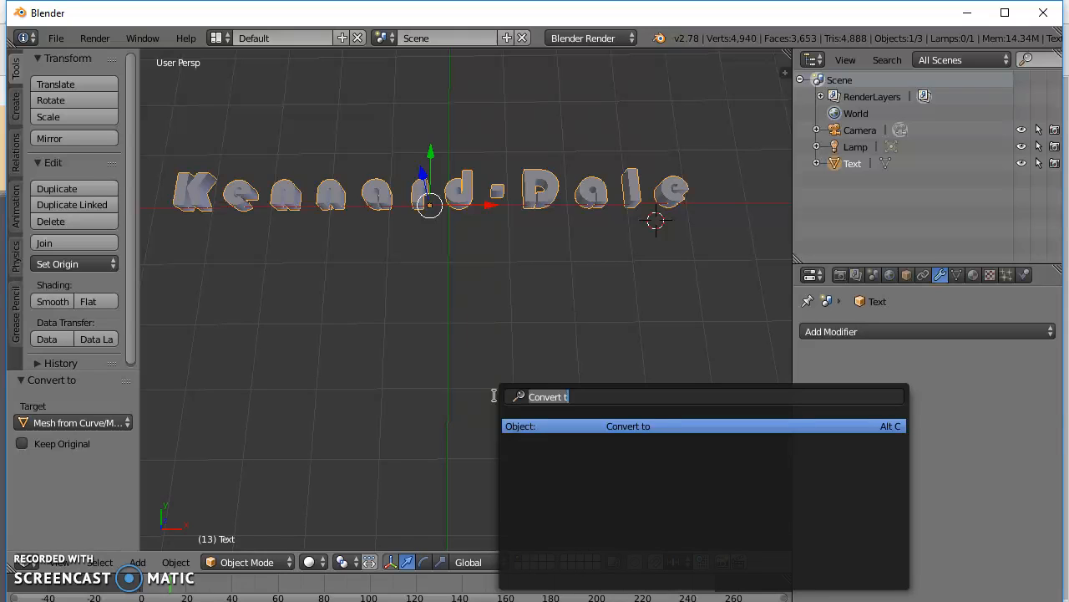
key("BackSpace")
type("w")
key("BackSpace")
type("q")
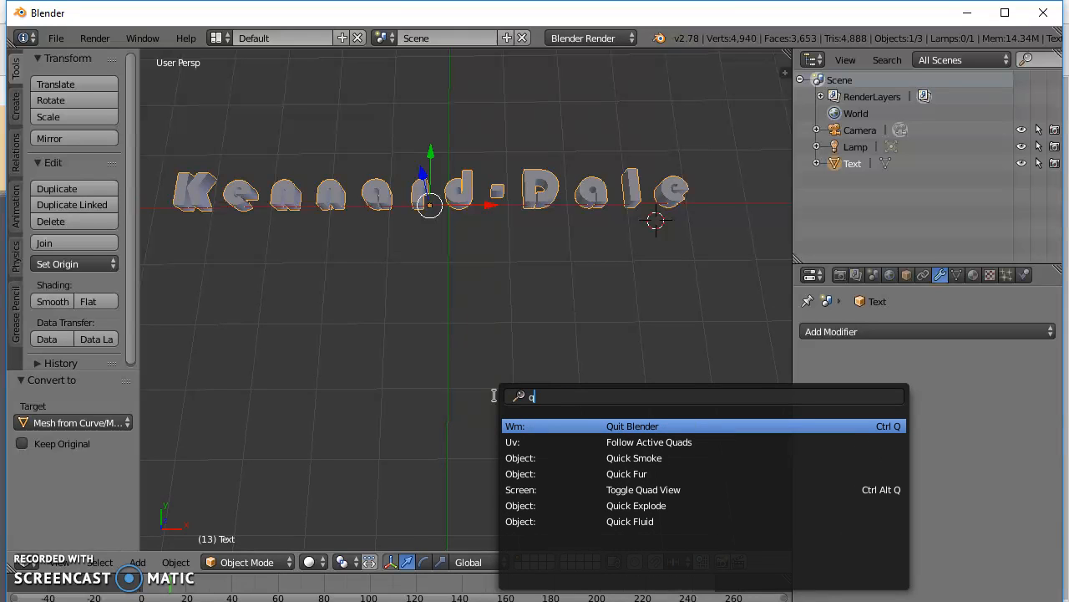
type("uick")
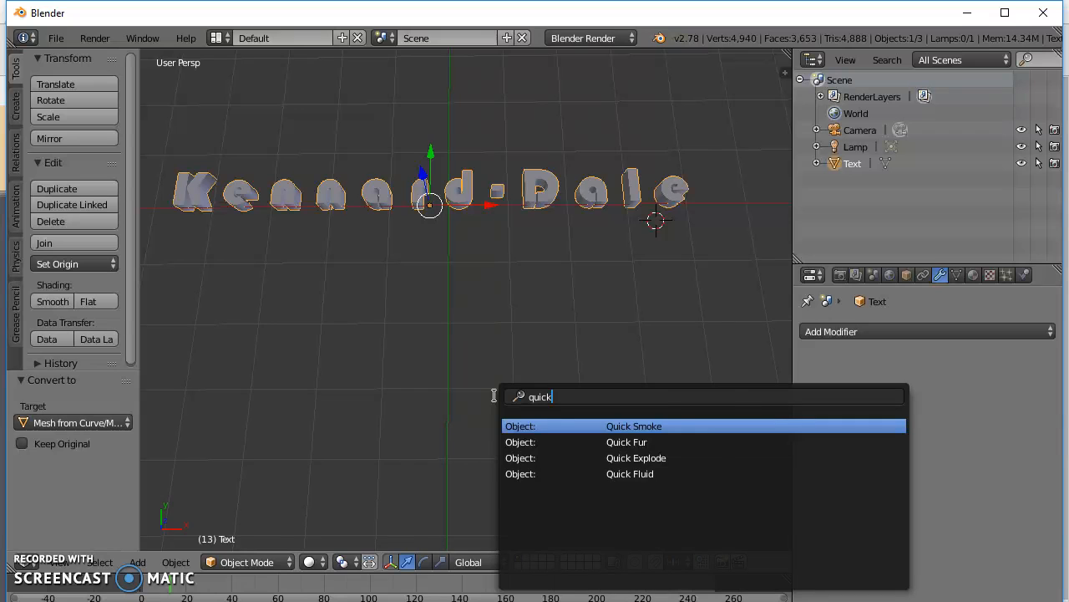
left_click(674, 458)
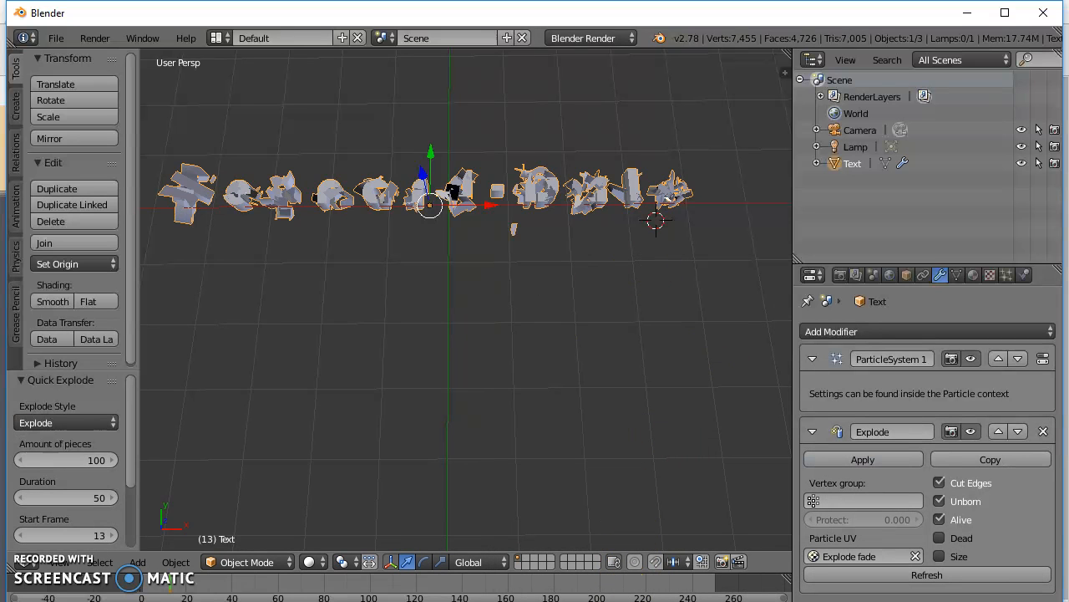
Play the text explosion animation from the first frame.
key("shift+Left")
key("alt+a")
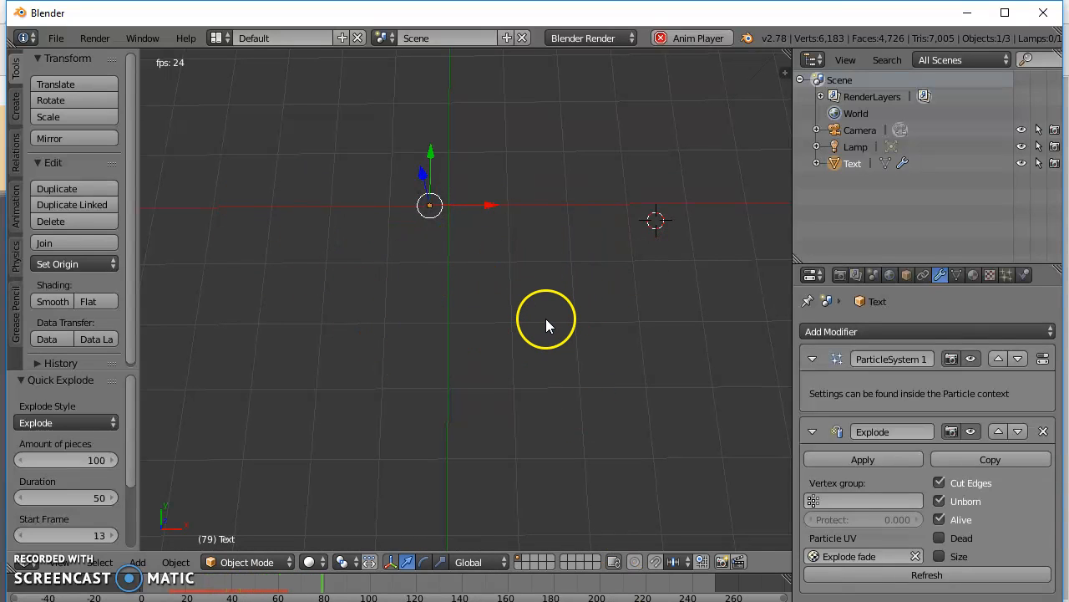
middle_click_drag(566, 314, 560, 351)
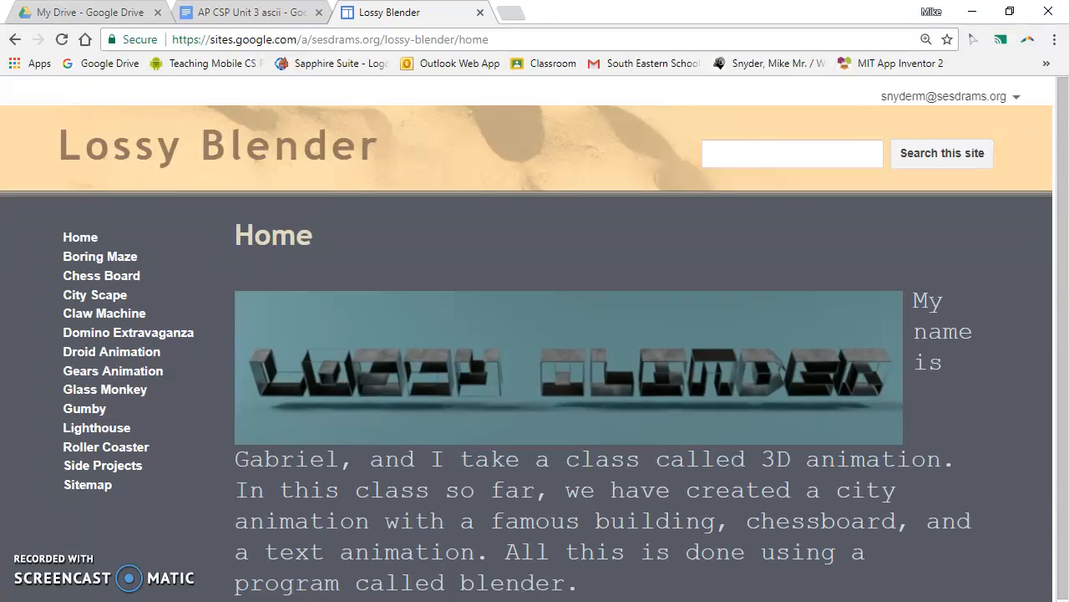
Switch back to the Blender window with the exploding text, and show the render settings and the camera view.
left_click(272, 601)
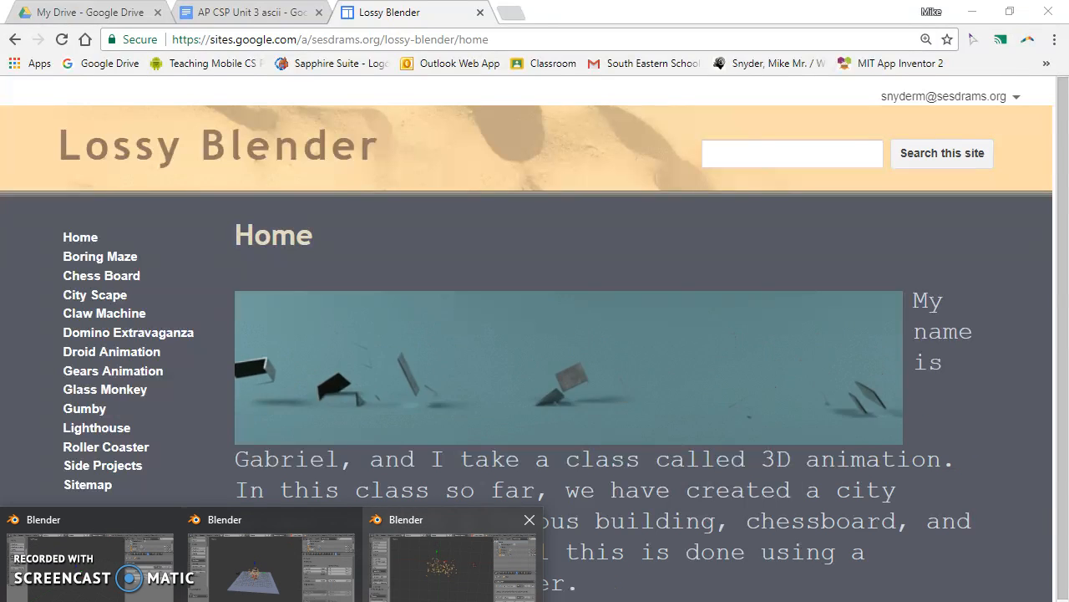
left_click(442, 573)
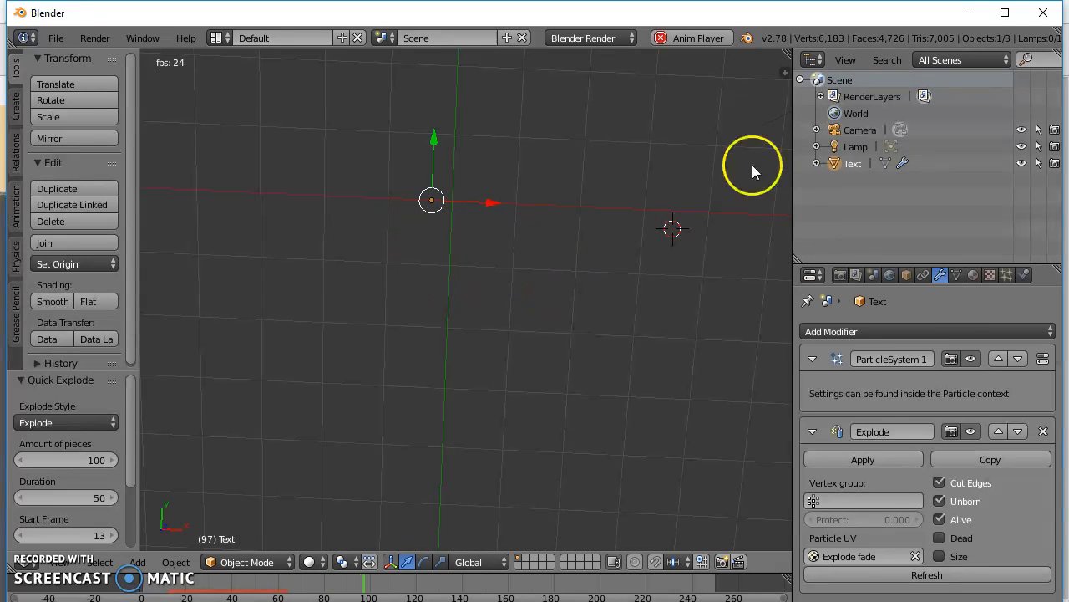
left_click(841, 277)
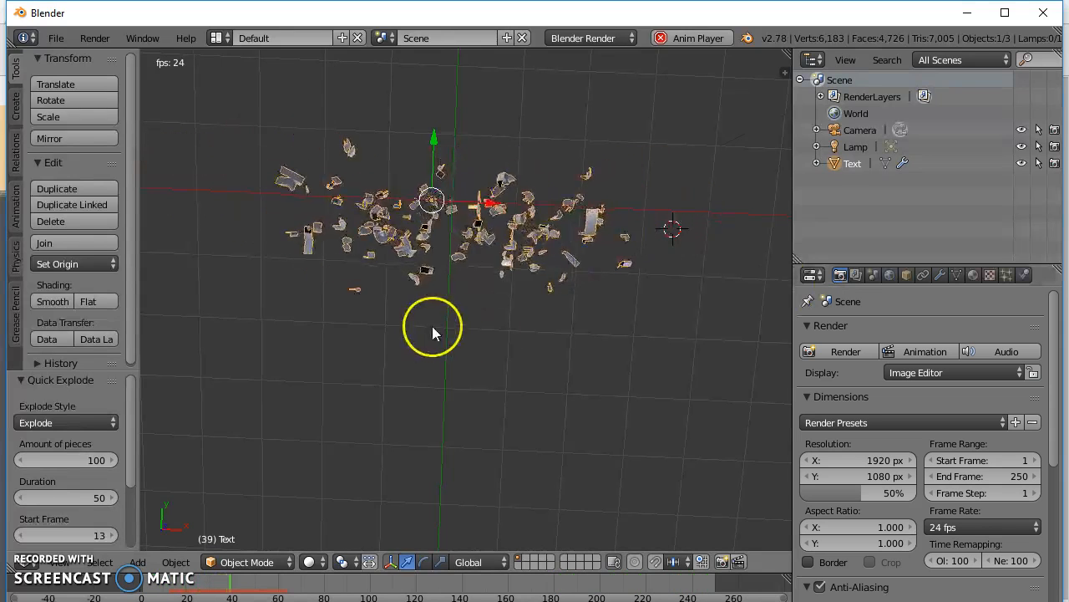
key("KP_0")
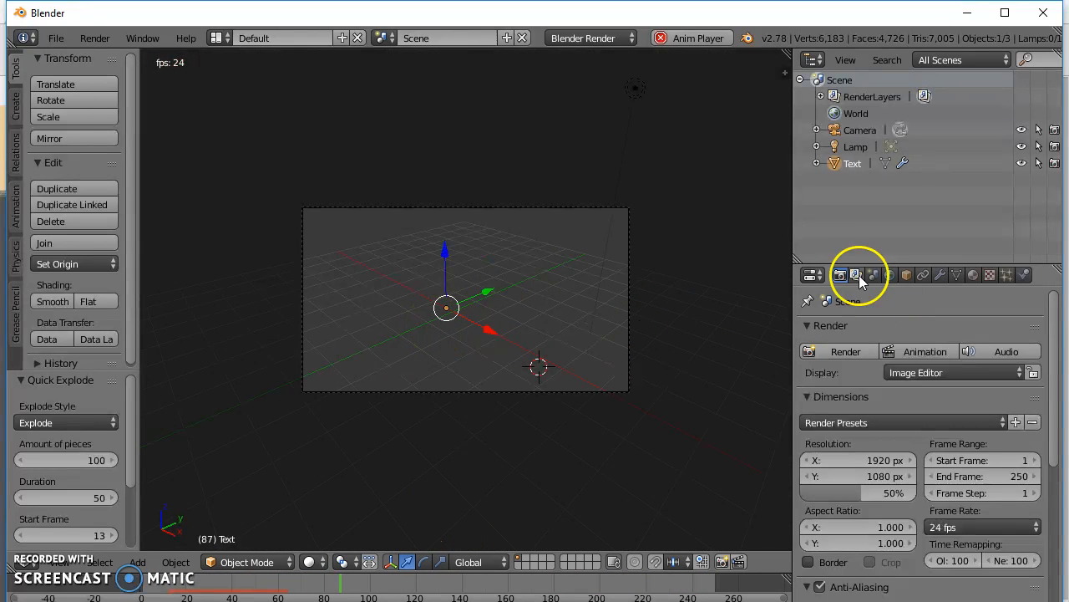
Adjust the render resolution to a wide banner format of 3649 px in X and 1072 px in Y.
left_click_drag(831, 460, 716, 449)
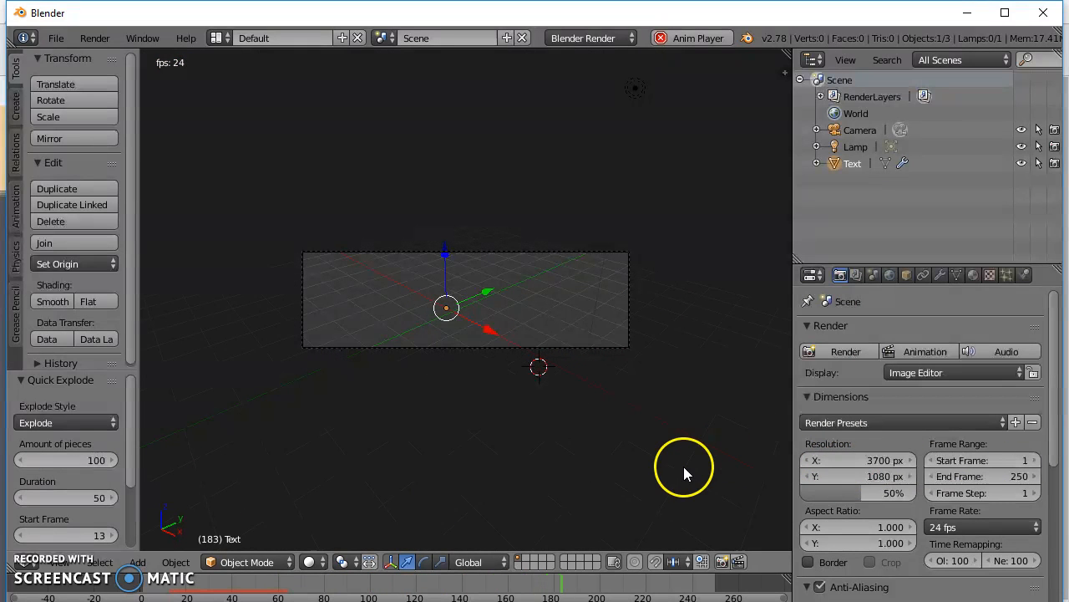
left_click_drag(888, 477, 540, 494)
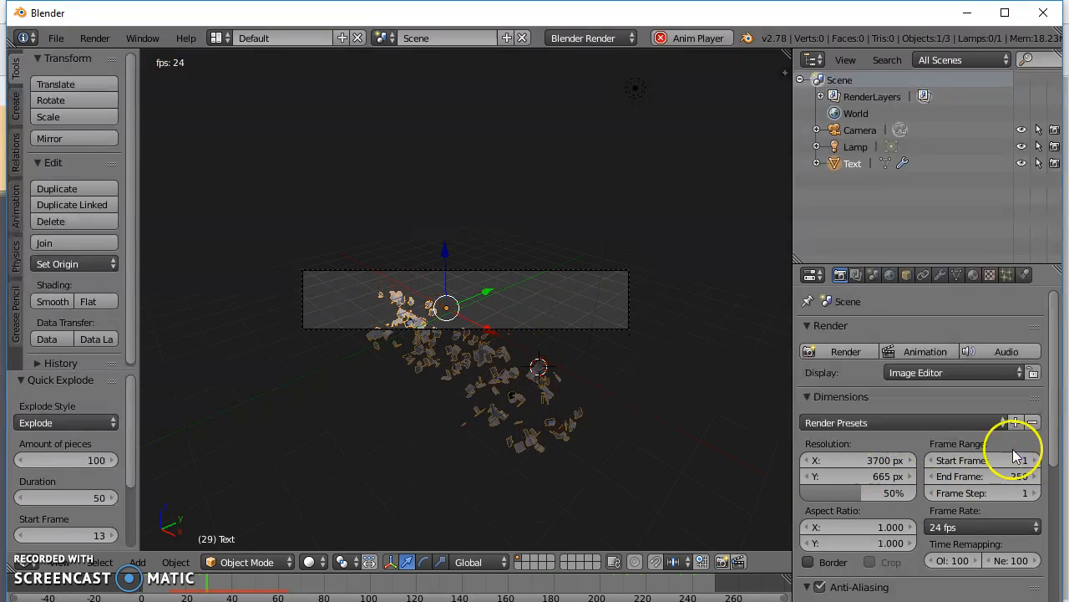
left_click_drag(874, 462, 818, 464)
left_click_drag(896, 483, 167, 490)
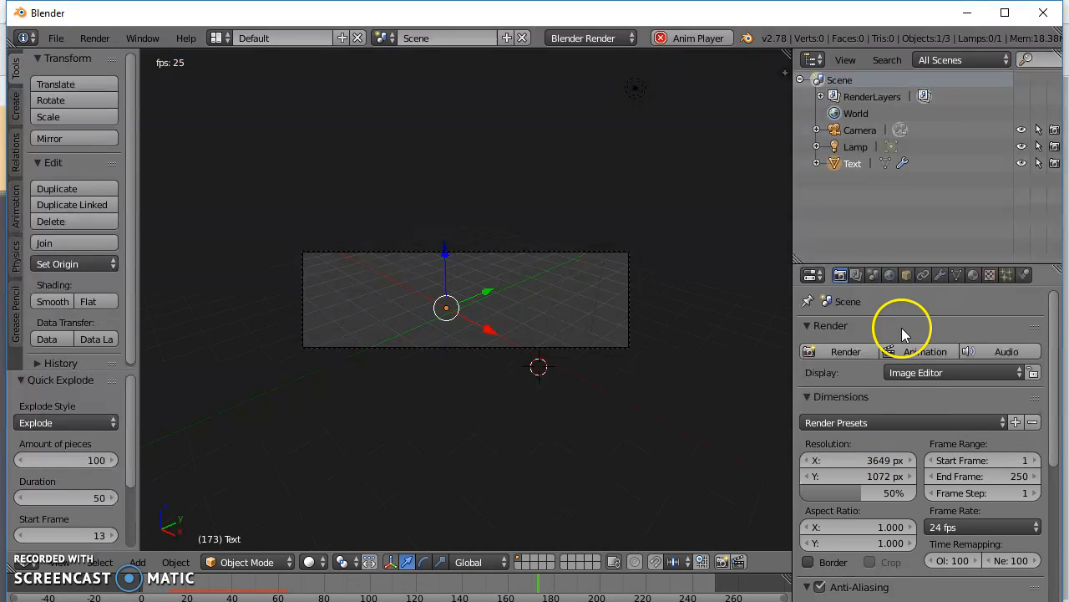